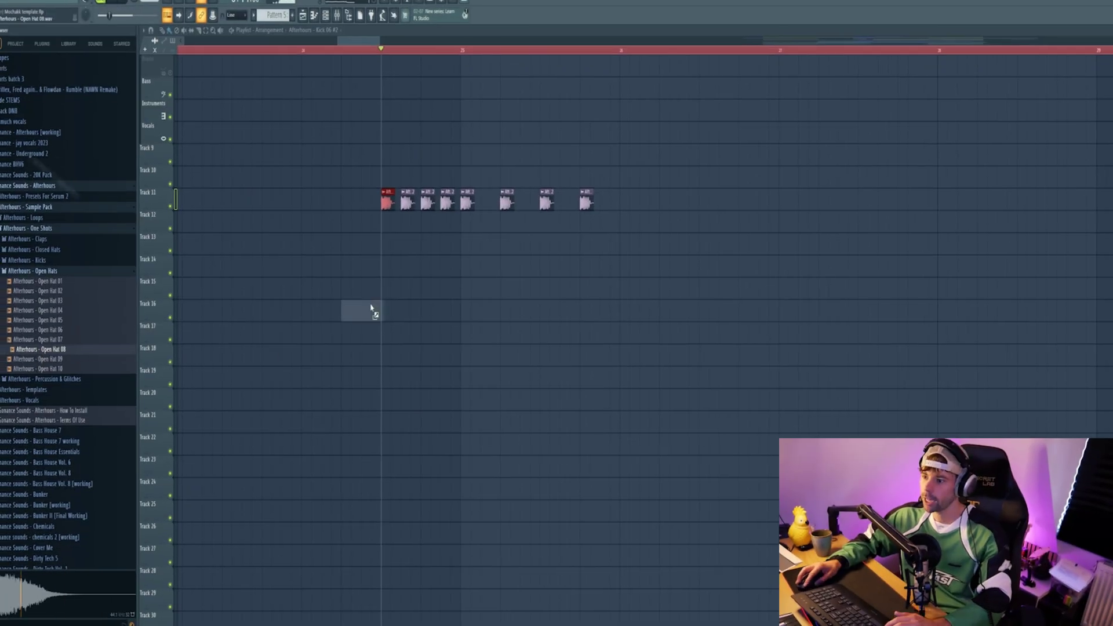
Step: Position the Afterhours Open Hat 08 clip on track 12, beneath the kick pattern
{"action": "left_click_drag", "start_coordinate": [483, 228], "coordinate": [481, 216]}
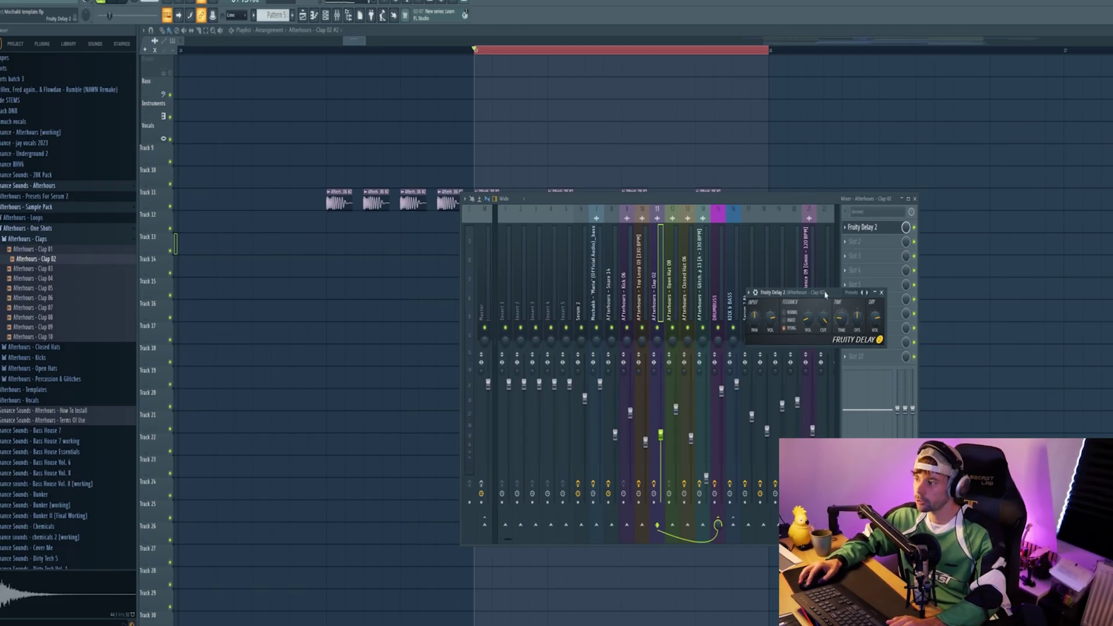
Step: Move the clap's Fruity Delay 2 mix level automation to track 10, make it jump up at the second clap, and audition it
{"action": "left_click_drag", "start_coordinate": [825, 294], "coordinate": [707, 226]}
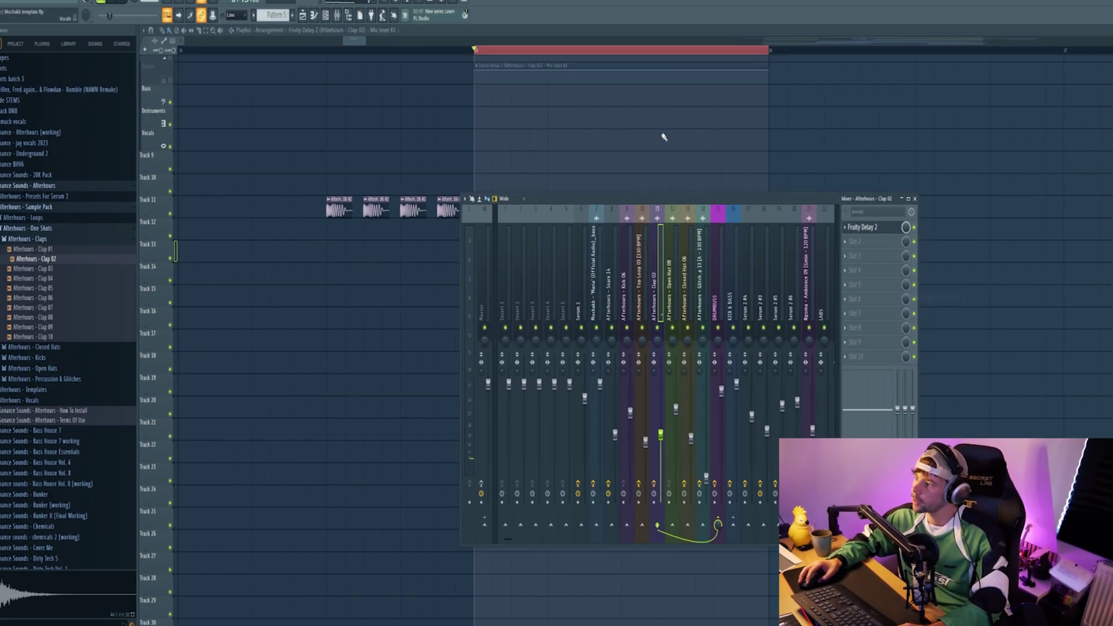
{"action": "key", "text": "F9"}
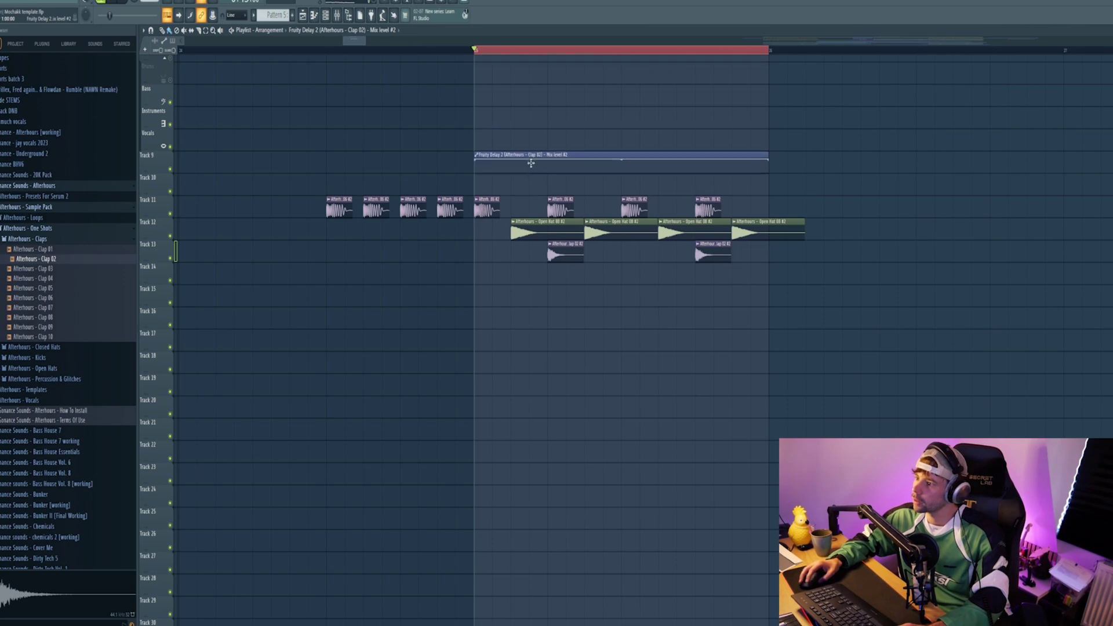
{"action": "left_click_drag", "start_coordinate": [530, 163], "coordinate": [532, 185]}
{"action": "right_click", "coordinate": [476, 183]}
{"action": "key", "text": "space"}
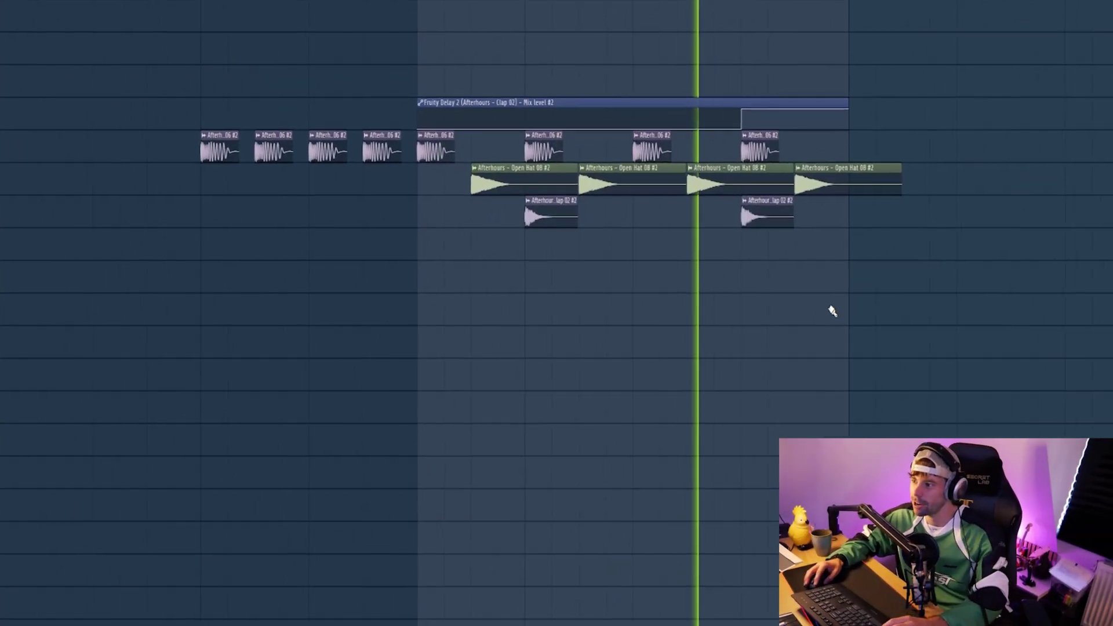
{"action": "key", "text": "space"}
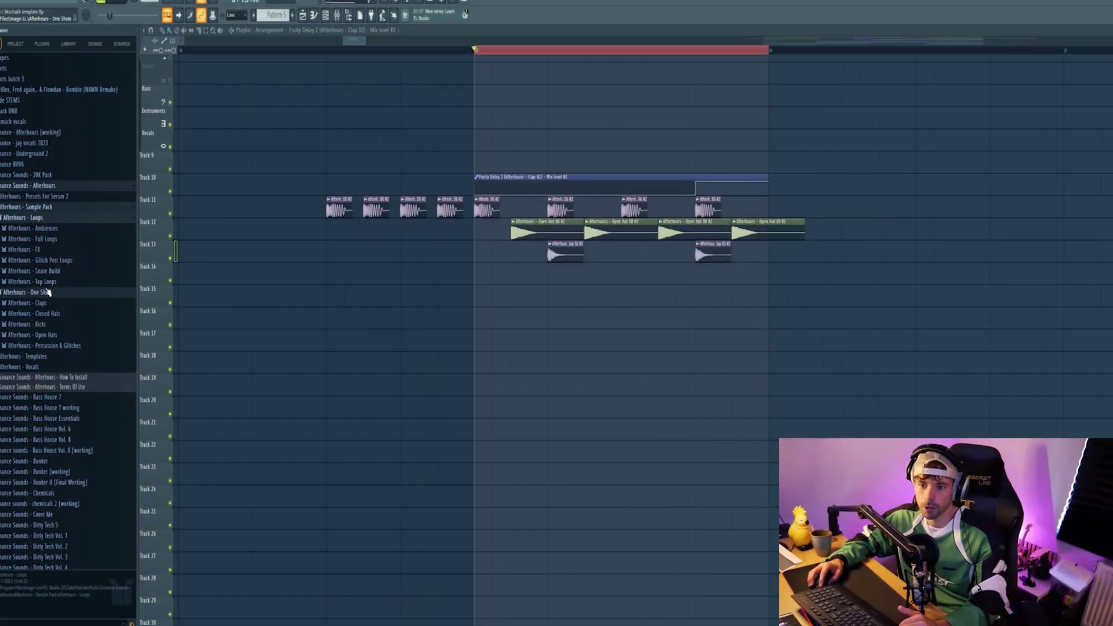
Step: Place Afterhours Top Loop 03 on track 15 at the loop start, cut gaps into it, and play the groove
{"action": "left_click", "coordinate": [45, 283]}
{"action": "left_click", "coordinate": [39, 311]}
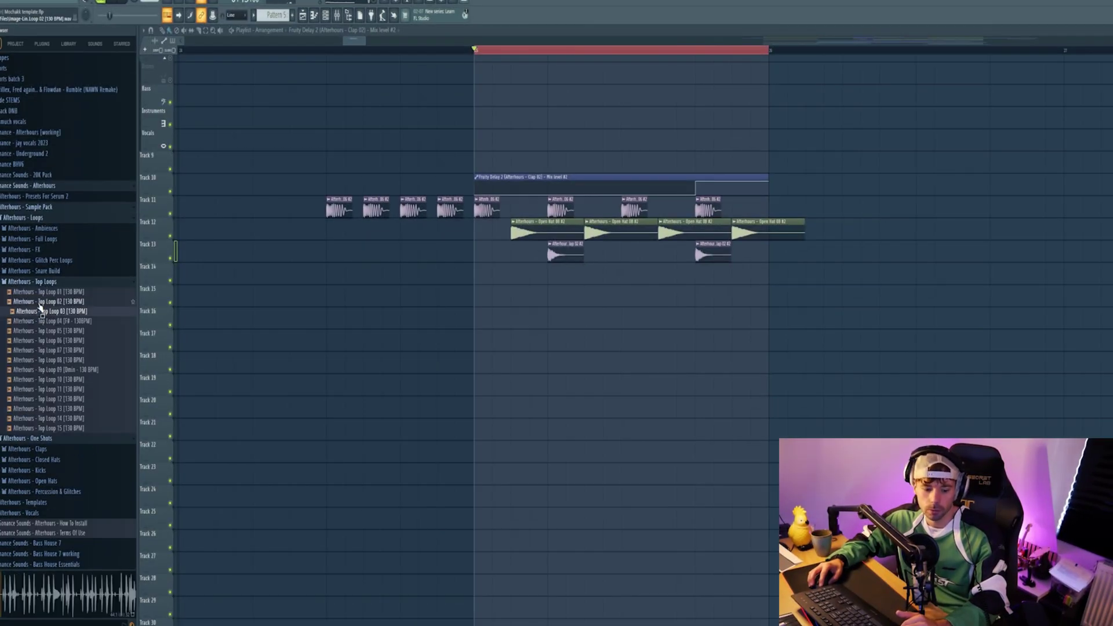
{"action": "left_click", "coordinate": [38, 302]}
{"action": "left_click", "coordinate": [39, 314]}
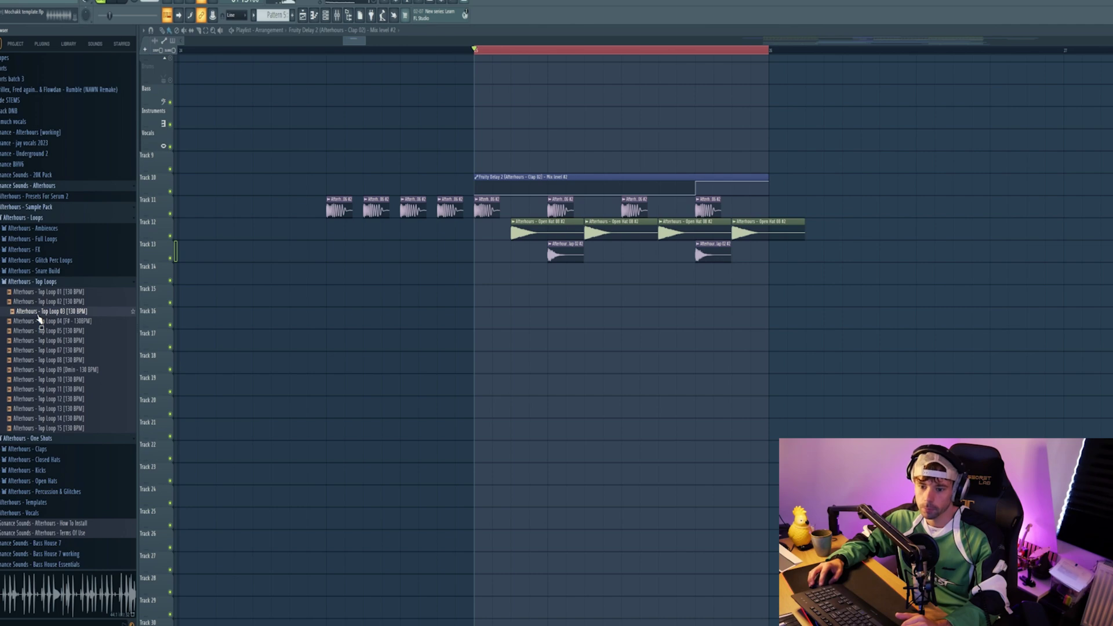
{"action": "left_click_drag", "start_coordinate": [40, 316], "coordinate": [482, 297]}
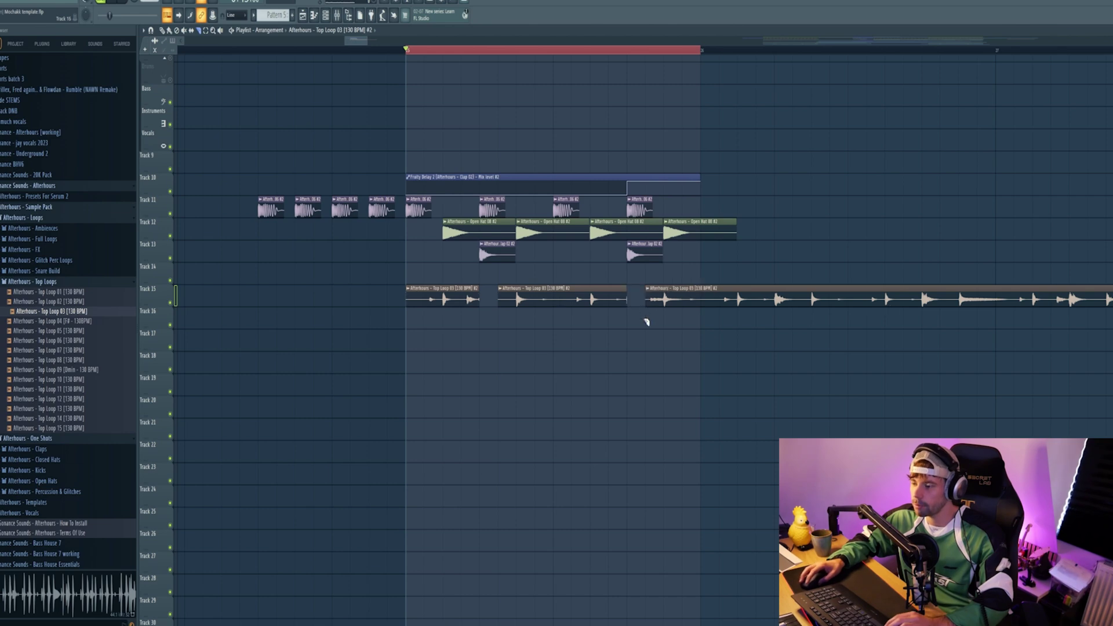
{"action": "key", "text": "space"}
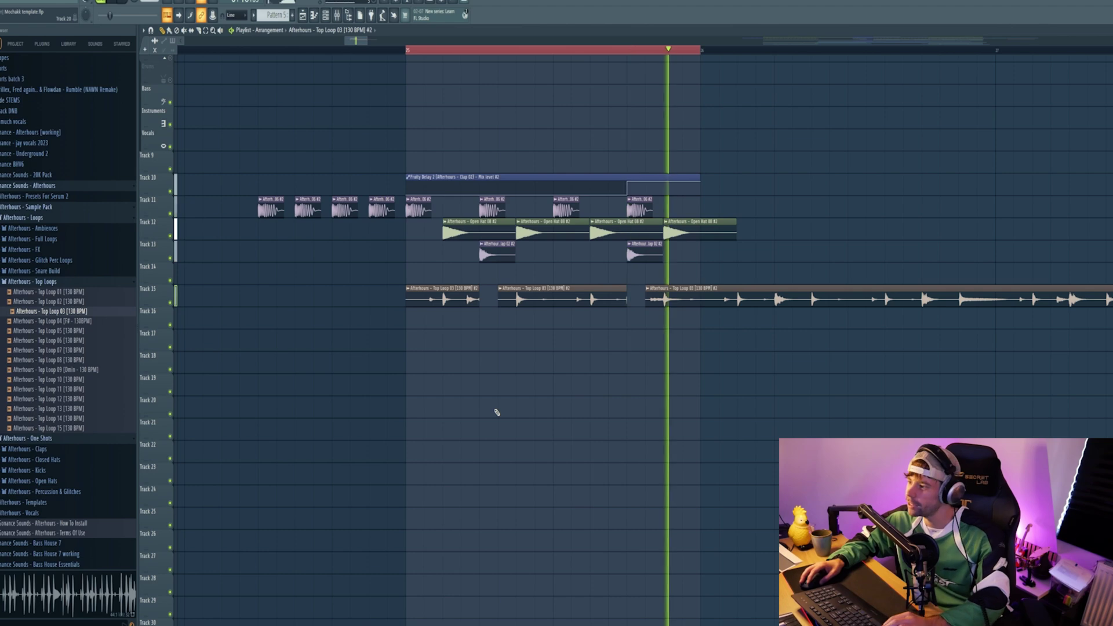
Step: Add one Afterhours Closed Hat 06 clip on track 14 just before the first open hat and play the groove
{"action": "left_click", "coordinate": [50, 365]}
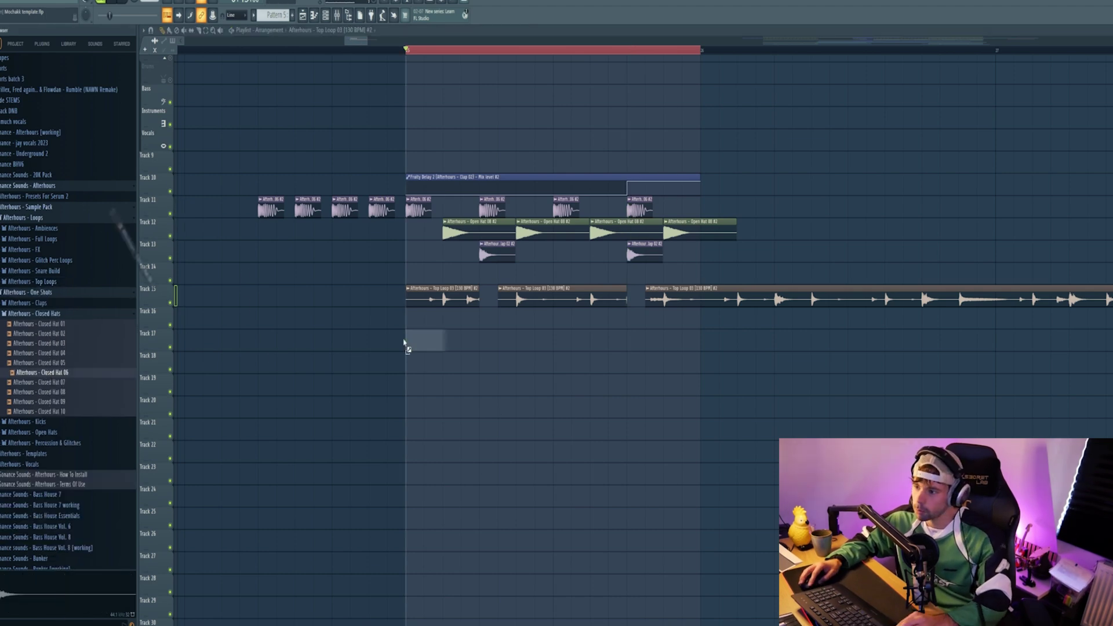
{"action": "left_click_drag", "start_coordinate": [405, 342], "coordinate": [423, 273]}
{"action": "scroll", "coordinate": [390, 281], "scroll_direction": "up", "scroll_amount": 3}
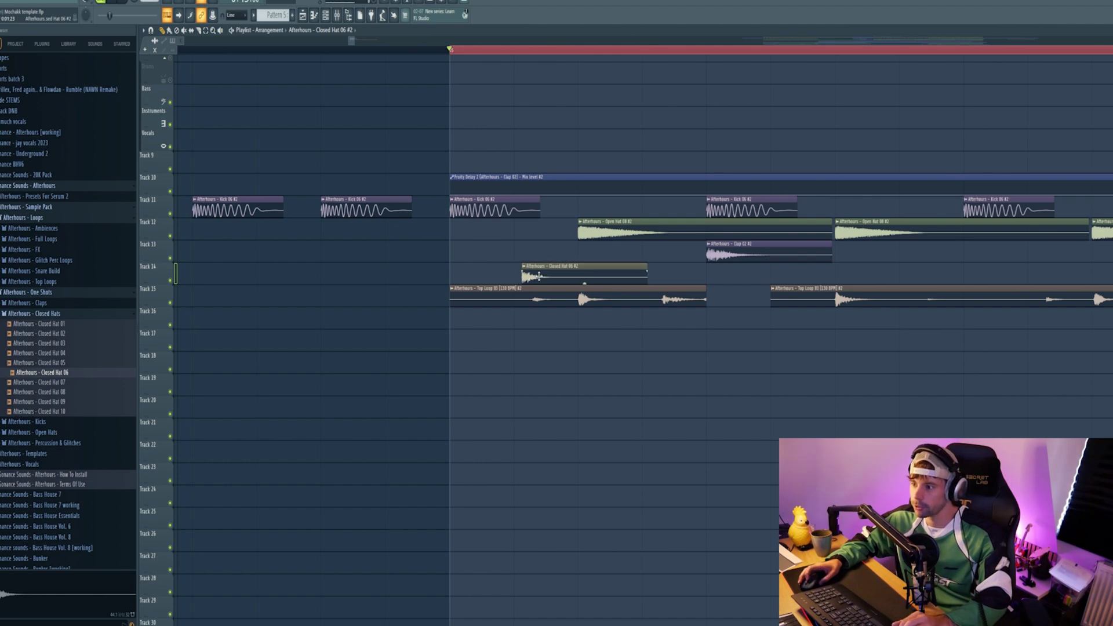
{"action": "scroll", "coordinate": [539, 276], "scroll_direction": "down", "scroll_amount": 3}
{"action": "key", "text": "space"}
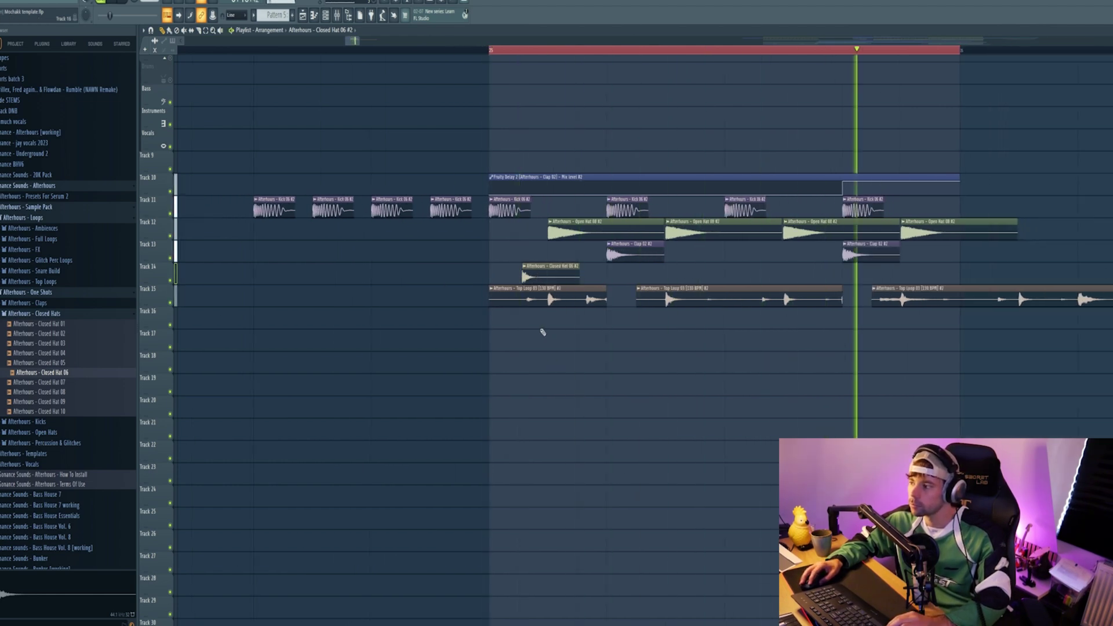
{"action": "key", "text": "space"}
Step: Audition the Afterhours glitch percussion loops and place Glitch Perc Loop 13 on track 16 at the loop start
{"action": "left_click", "coordinate": [40, 260]}
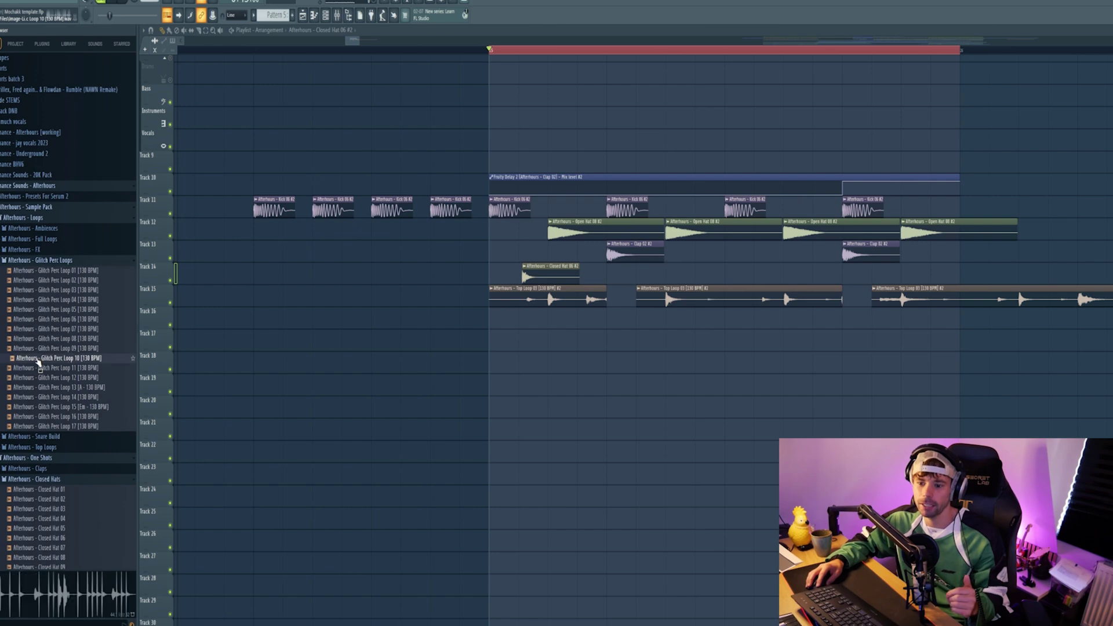
{"action": "left_click", "coordinate": [33, 387]}
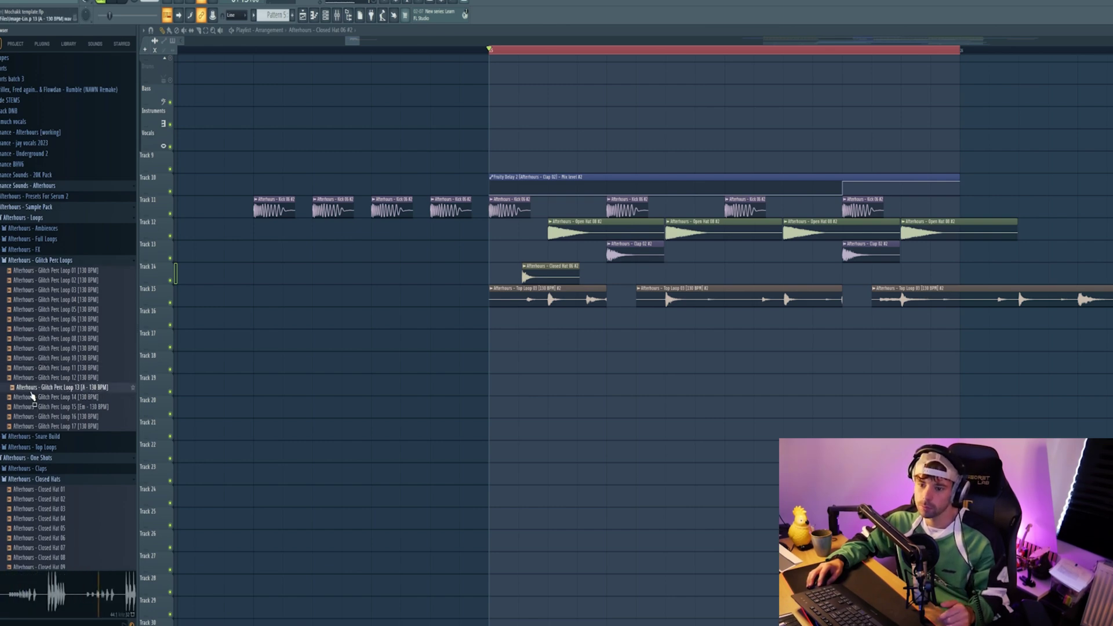
{"action": "left_click_drag", "start_coordinate": [33, 387], "coordinate": [497, 323]}
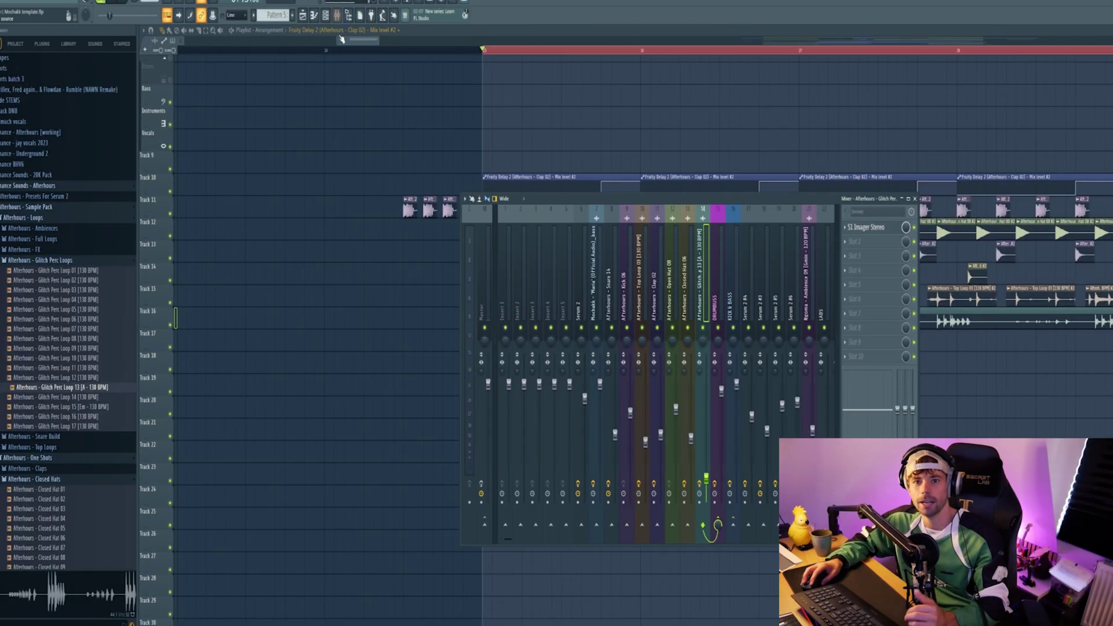
Step: Open the Decapitator and FabFilter Pro-Q 3 effects on the DRUMBUSS channel to review their settings
{"action": "left_click", "coordinate": [860, 227]}
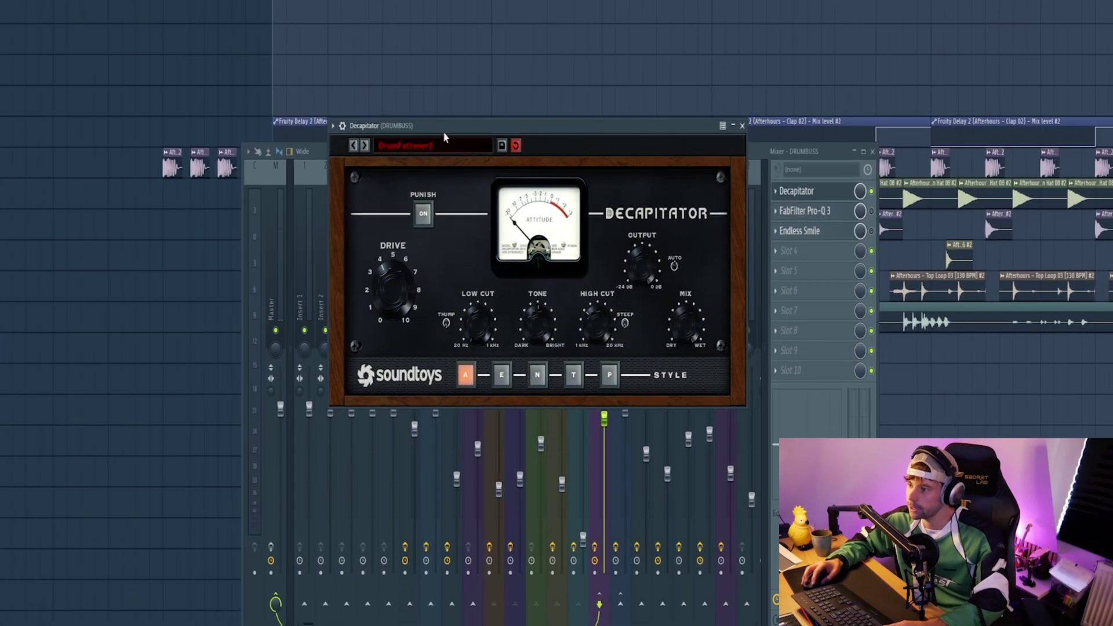
{"action": "left_click_drag", "start_coordinate": [444, 138], "coordinate": [483, 132]}
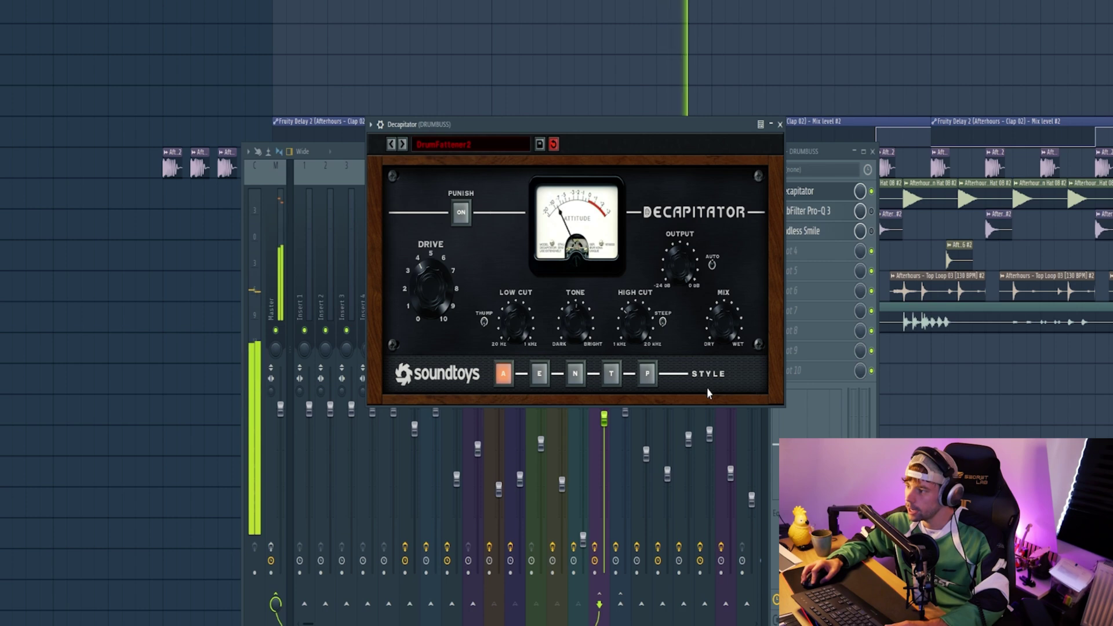
{"action": "left_click", "coordinate": [811, 211]}
{"action": "left_click_drag", "start_coordinate": [688, 235], "coordinate": [663, 228]}
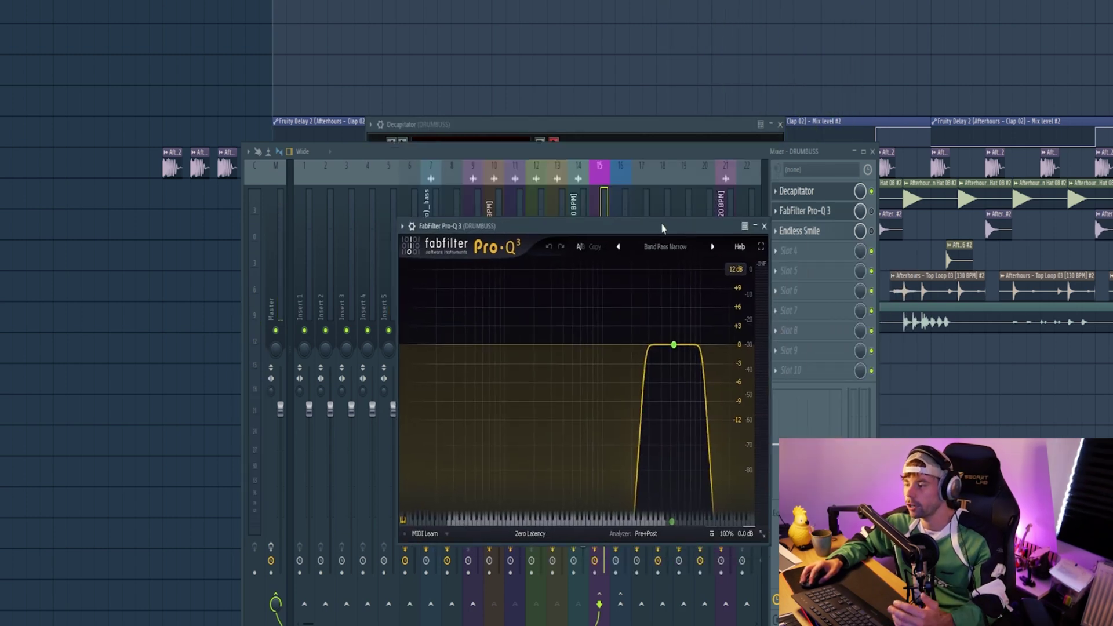
Step: Play the drum section from its start with the drum bus's Pro-Q 3 band-pass filter active
{"action": "left_click", "coordinate": [591, 24]}
{"action": "scroll", "coordinate": [569, 130], "scroll_direction": "down", "scroll_amount": 3}
{"action": "left_click_drag", "start_coordinate": [389, 193], "coordinate": [155, 183]}
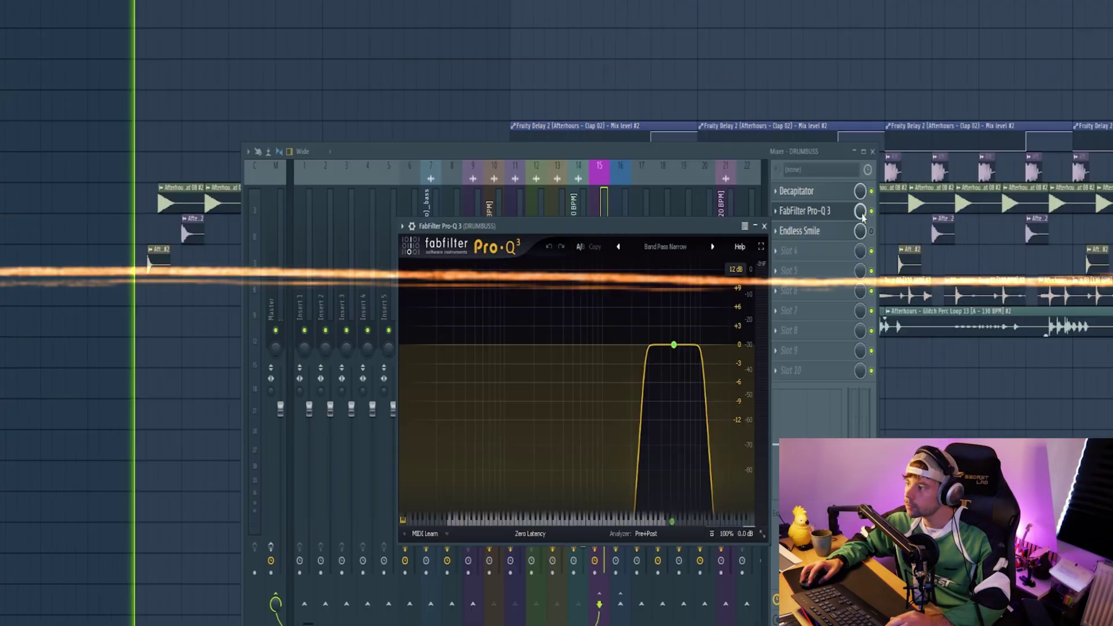
{"action": "key", "text": "space"}
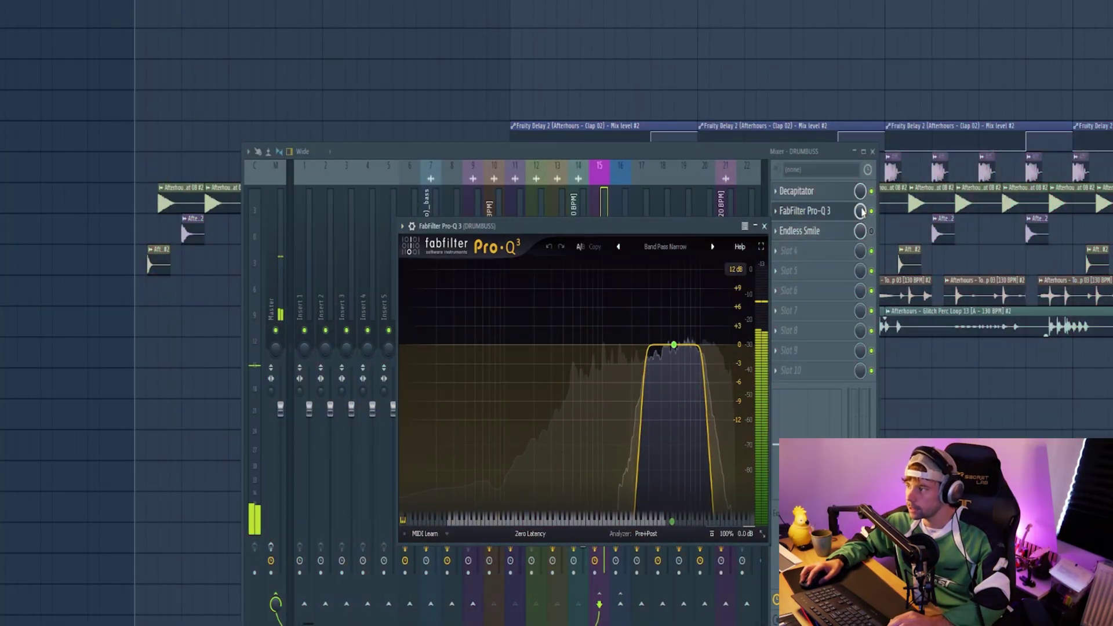
{"action": "key", "text": "space"}
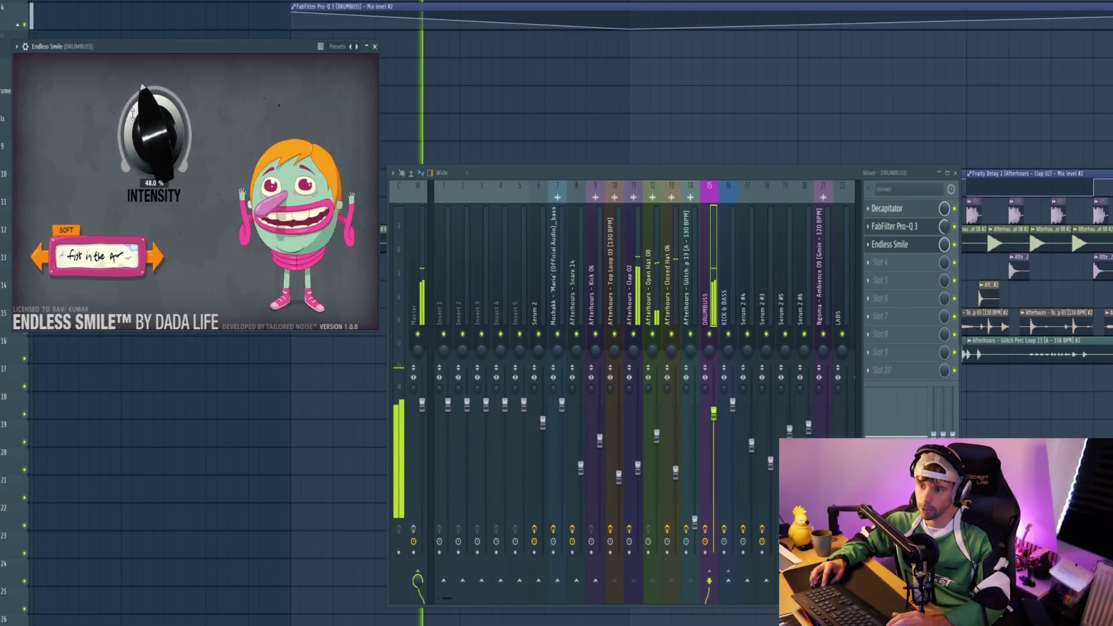
Step: Adjust the Endless Smile intensity on the drum bus
{"action": "left_click_drag", "start_coordinate": [133, 115], "coordinate": [135, 174]}
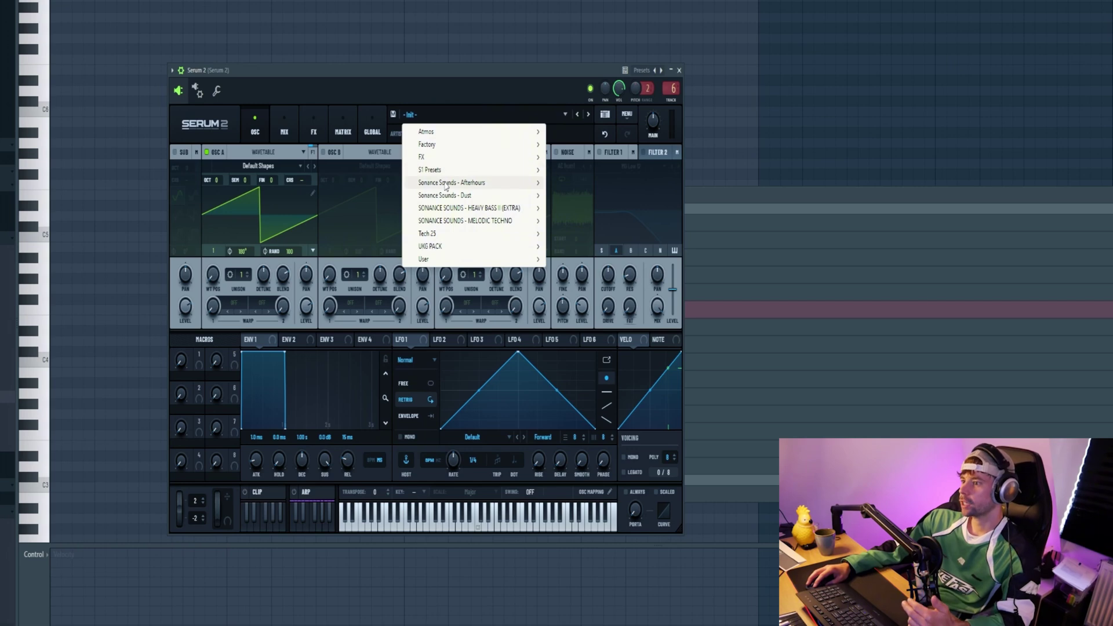
Step: Load the Bass - Shroom preset from the Sonance Sounds - Afterhours bank in Serum 2
{"action": "mouse_move", "coordinate": [445, 185]}
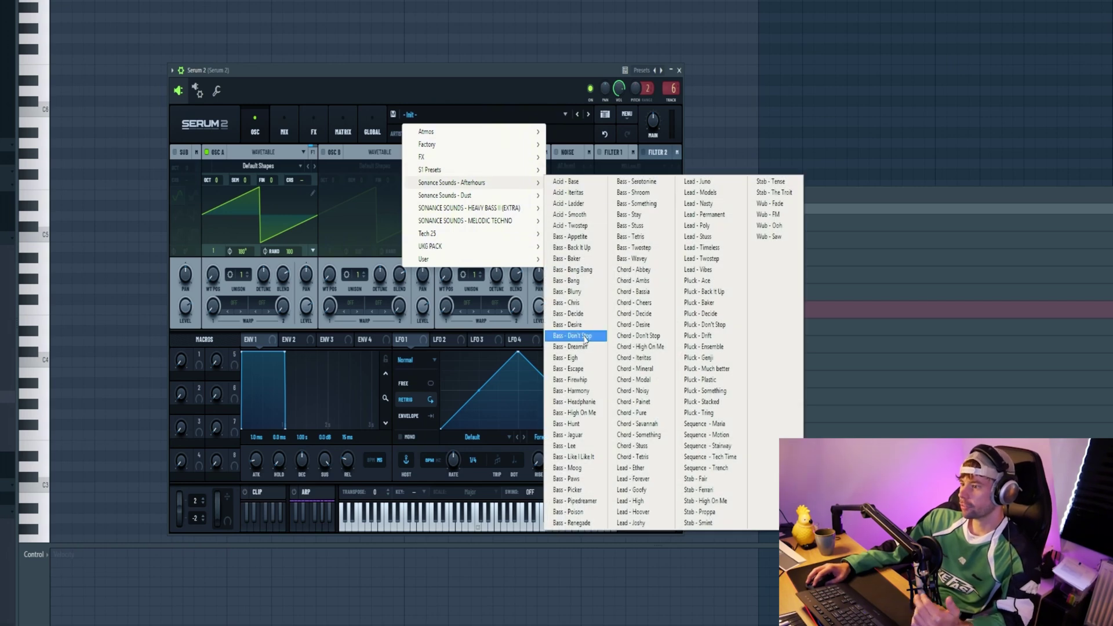
{"action": "left_click", "coordinate": [633, 192]}
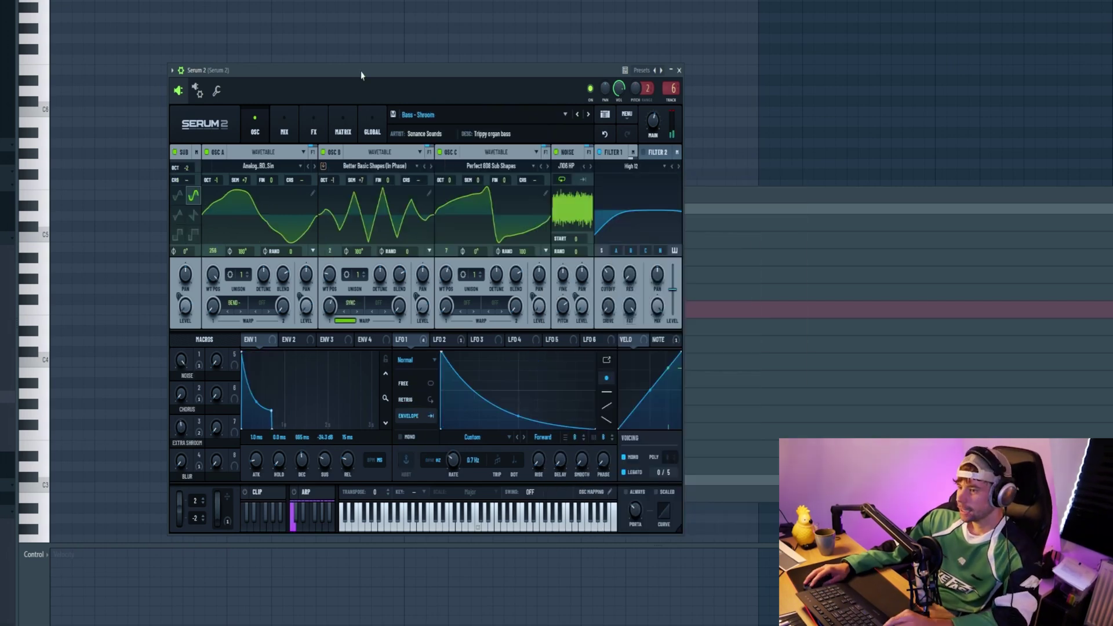
{"action": "left_click_drag", "start_coordinate": [360, 74], "coordinate": [419, 110]}
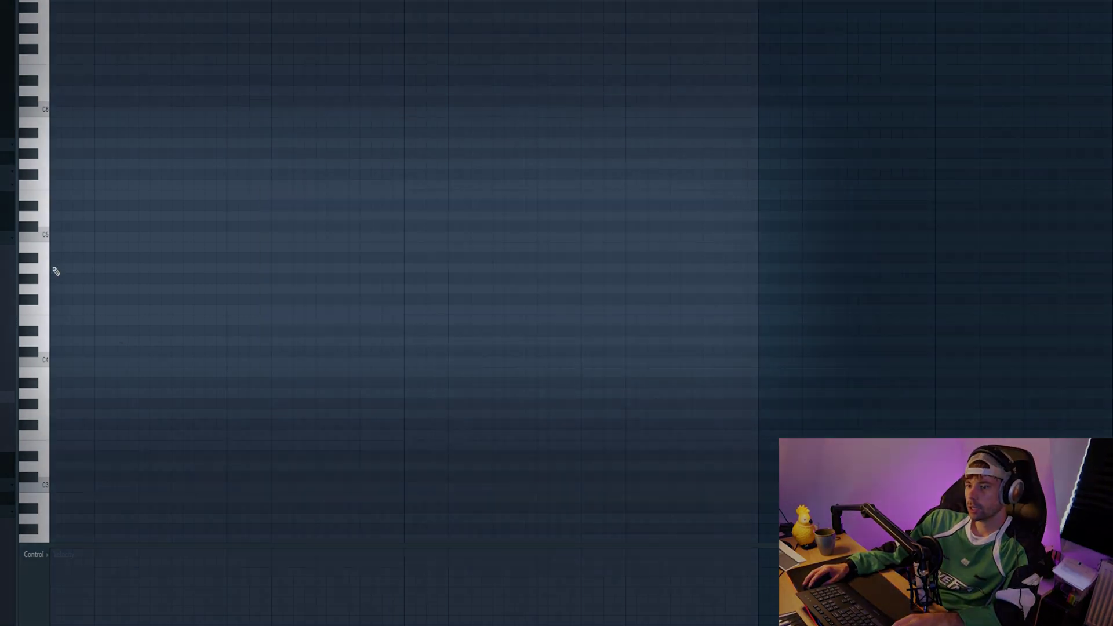
Step: Draw the first bar of the bassline with three A4 notes, an F5 and a D5, and play it
{"action": "left_click", "coordinate": [52, 269]}
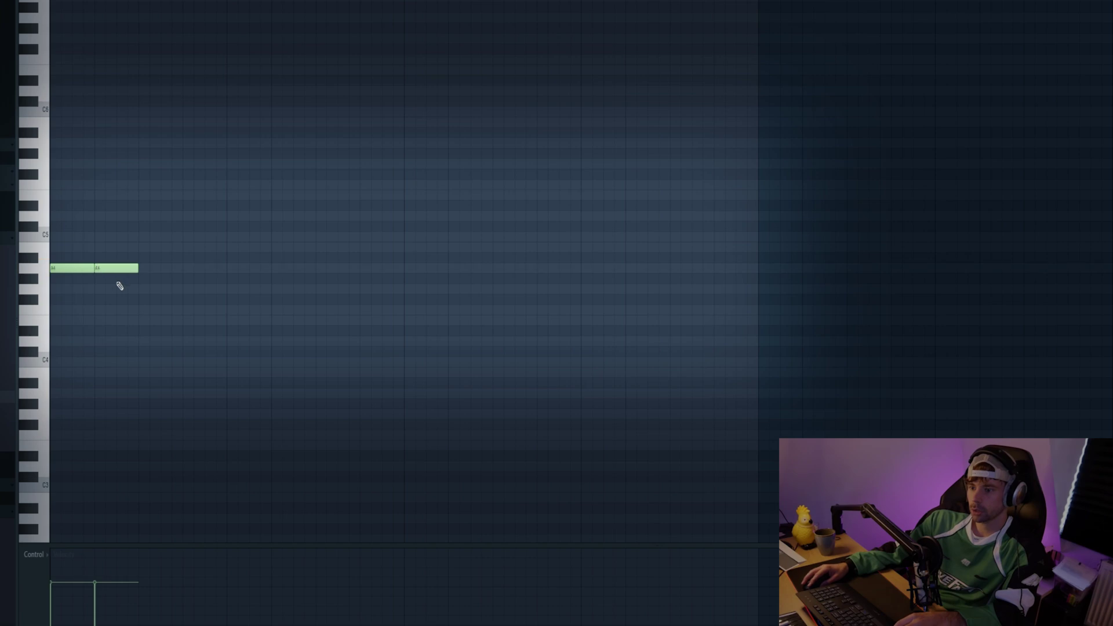
{"action": "left_click", "coordinate": [122, 268]}
{"action": "key", "text": "space"}
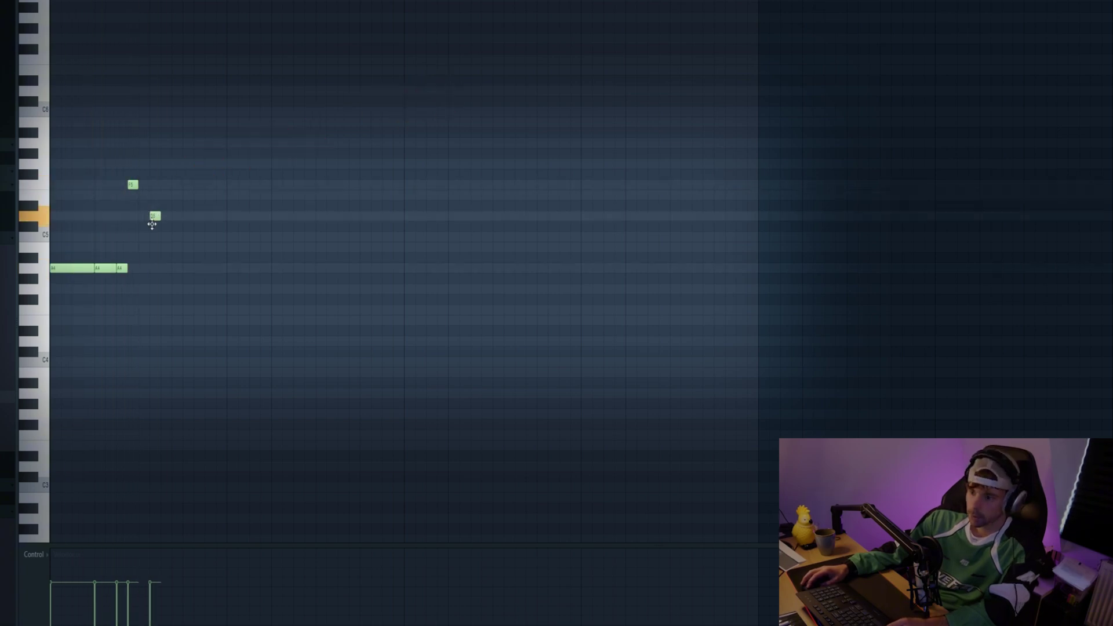
{"action": "key", "text": "space"}
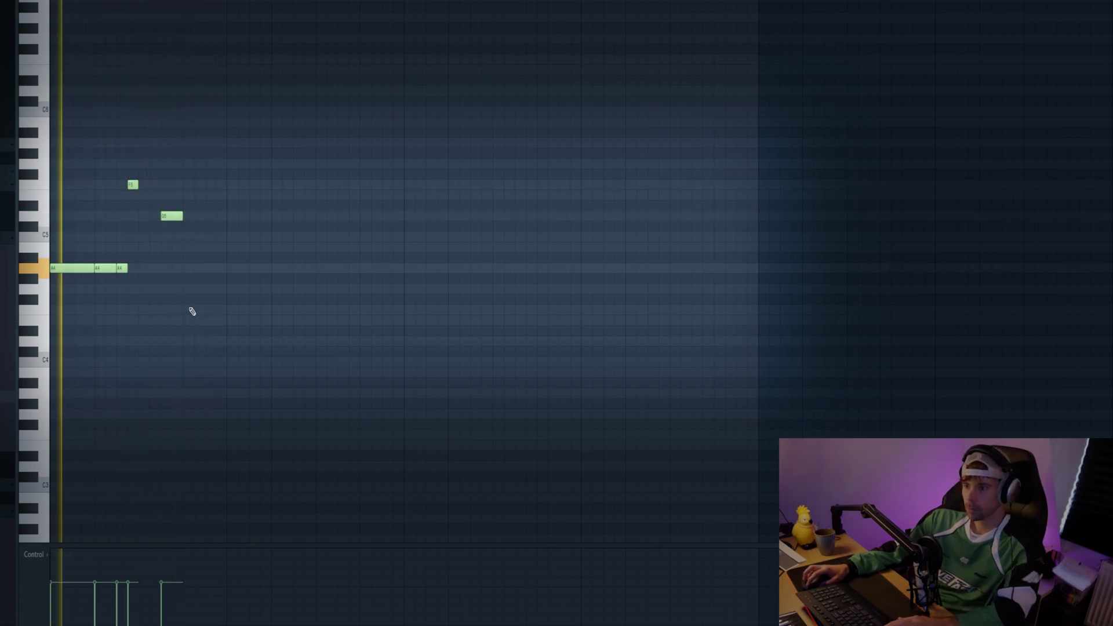
Step: Copy the whole first-bar bass phrase into the second bar
{"action": "key", "text": "ctrl+a"}
{"action": "left_click_drag", "start_coordinate": [63, 269], "coordinate": [240, 275], "text": "shift"}
{"action": "right_click", "coordinate": [261, 334]}
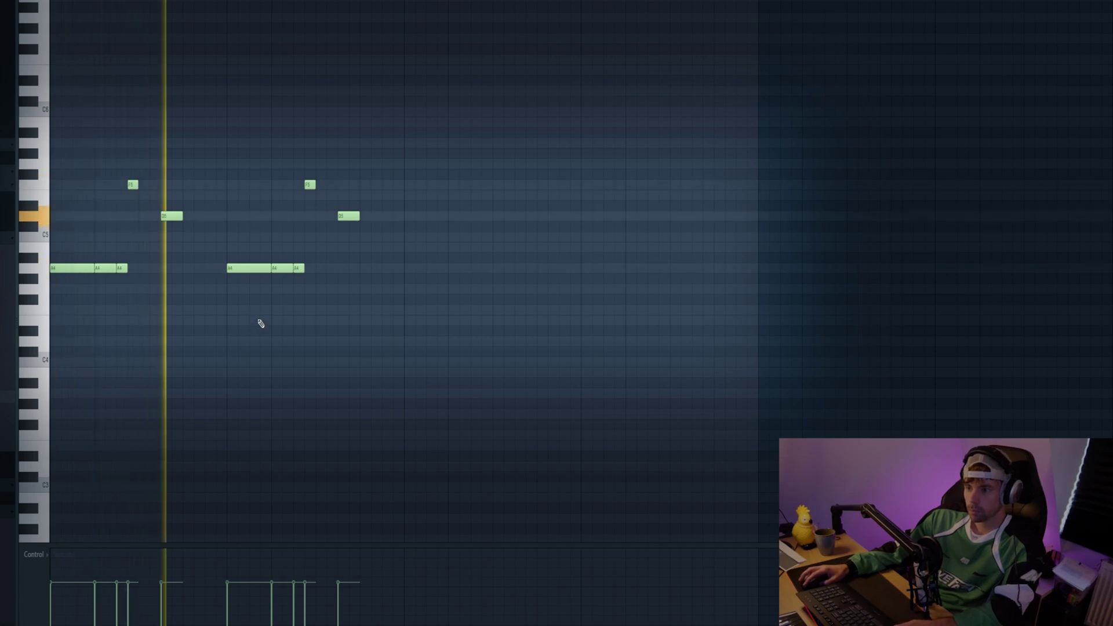
Step: Double the length of the F5 notes in both bars and add a C5 note at the end of the second bar
{"action": "key", "text": "space"}
{"action": "left_click_drag", "start_coordinate": [136, 185], "coordinate": [147, 185]}
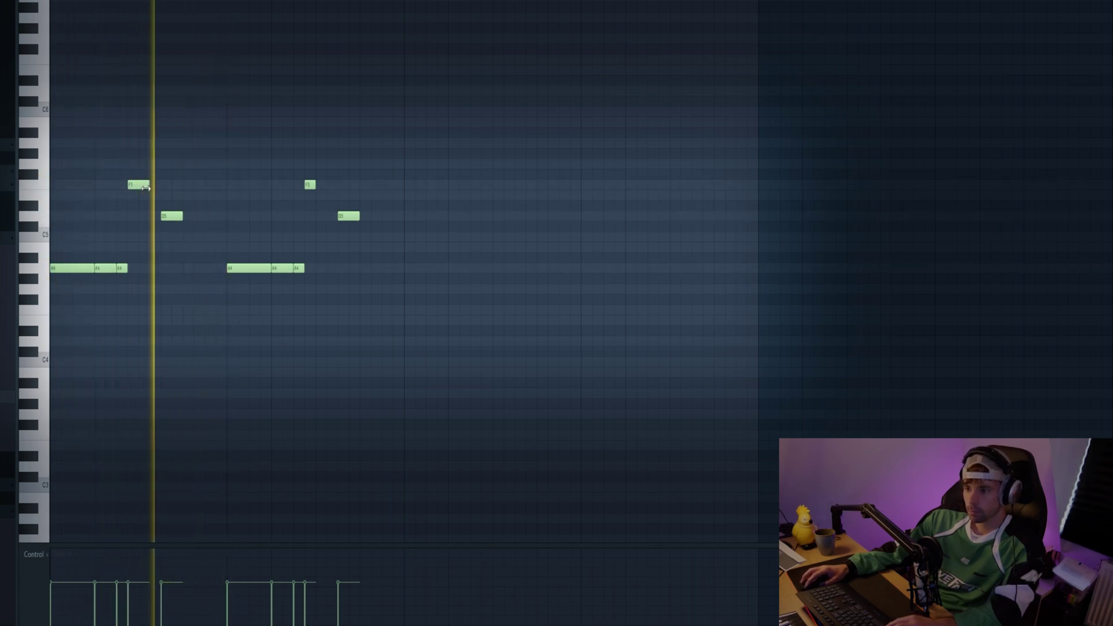
{"action": "key", "text": "space"}
{"action": "key", "text": "space"}
{"action": "left_click_drag", "start_coordinate": [313, 185], "coordinate": [324, 185]}
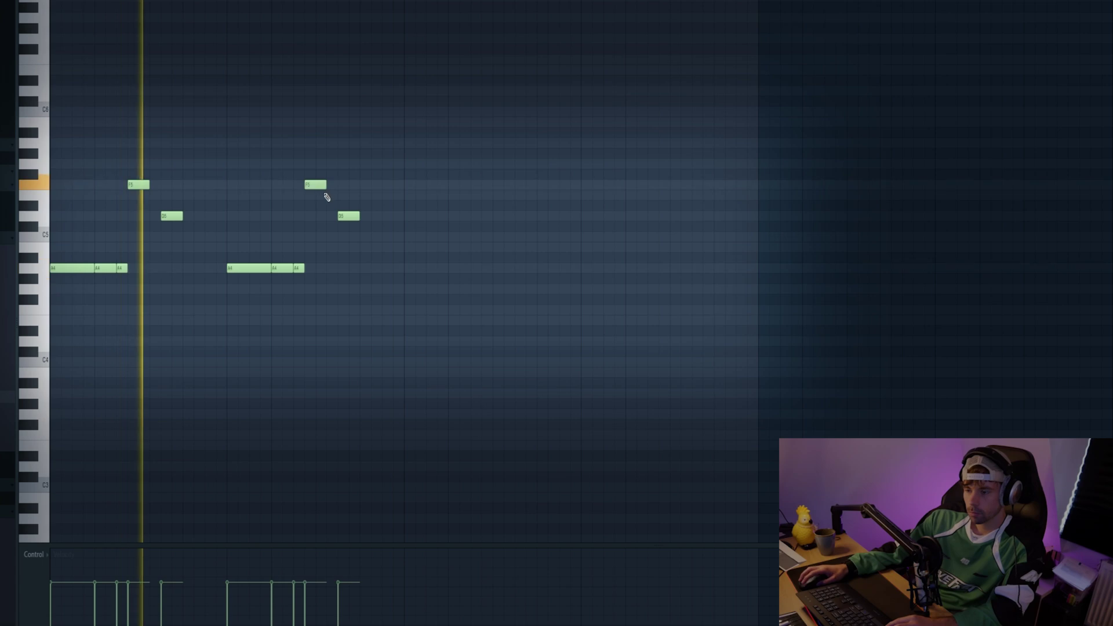
{"action": "left_click", "coordinate": [376, 237]}
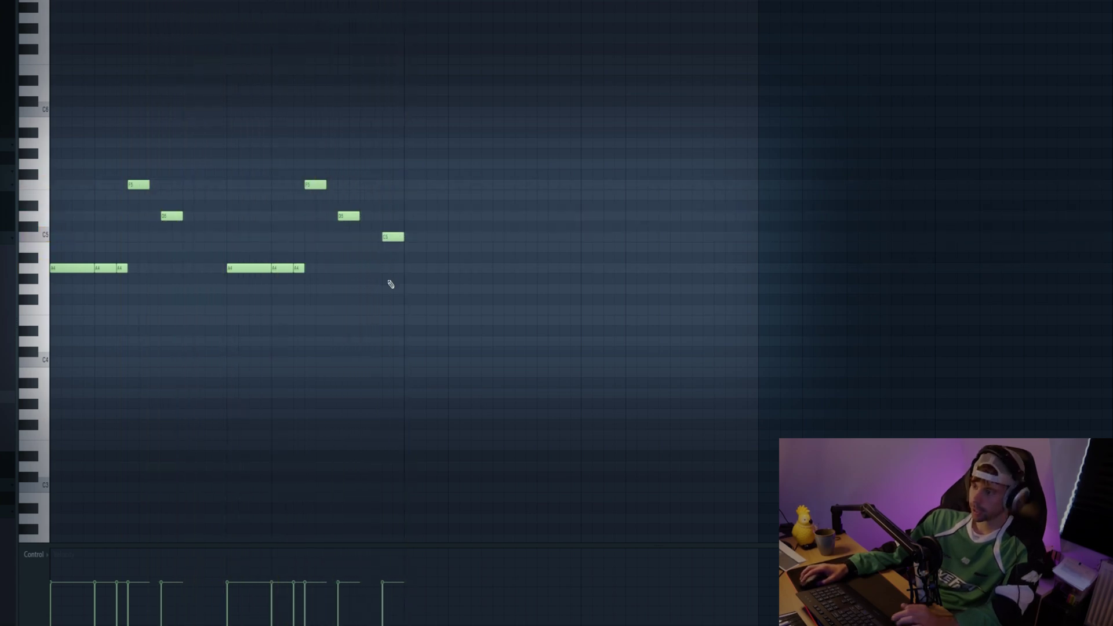
Step: Duplicate the two-bar bass phrase into bars three and four and lower its final note to G4
{"action": "key", "text": "ctrl+b"}
{"action": "left_click_drag", "start_coordinate": [767, 268], "coordinate": [414, 264]}
{"action": "left_click", "coordinate": [705, 317], "text": "ctrl"}
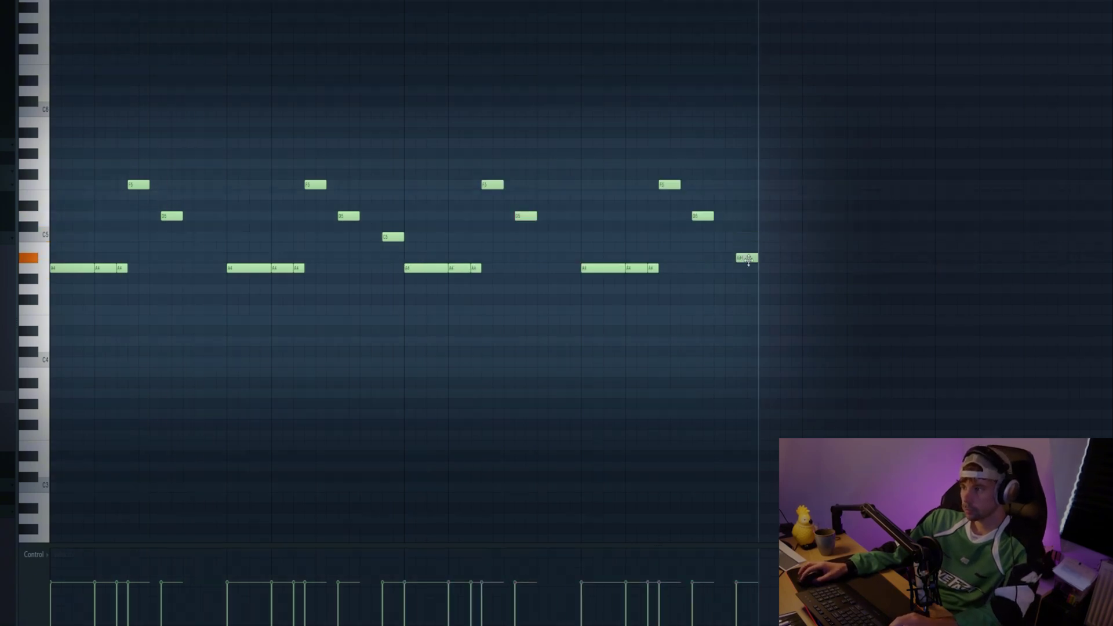
{"action": "scroll", "coordinate": [749, 293], "scroll_direction": "up", "scroll_amount": 1}
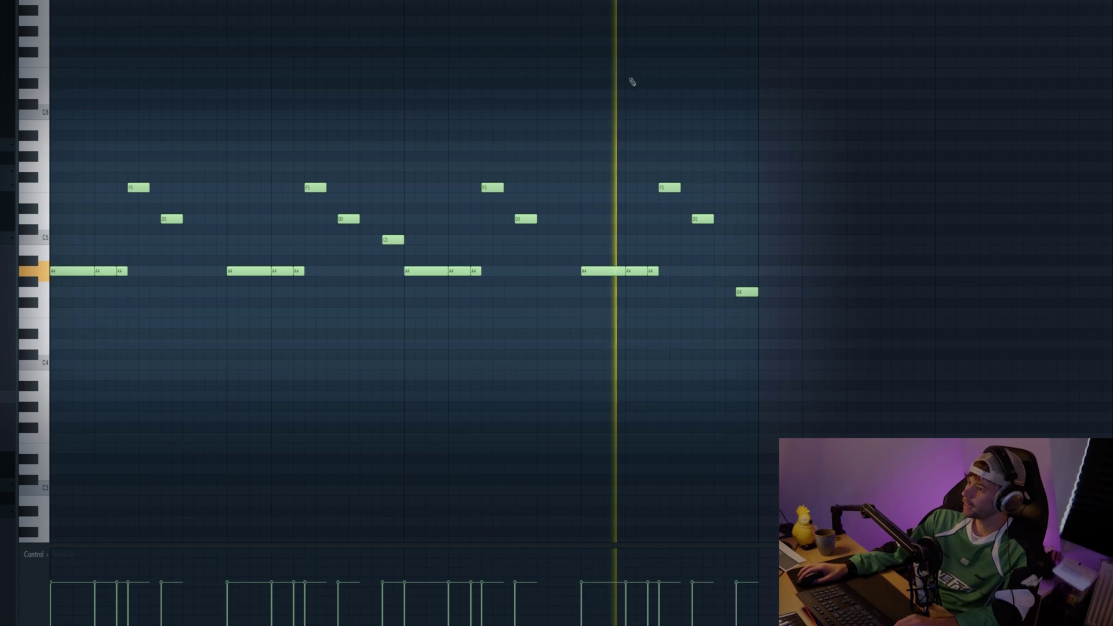
{"action": "key", "text": "ctrl+a"}
{"action": "key", "text": "ctrl+d"}
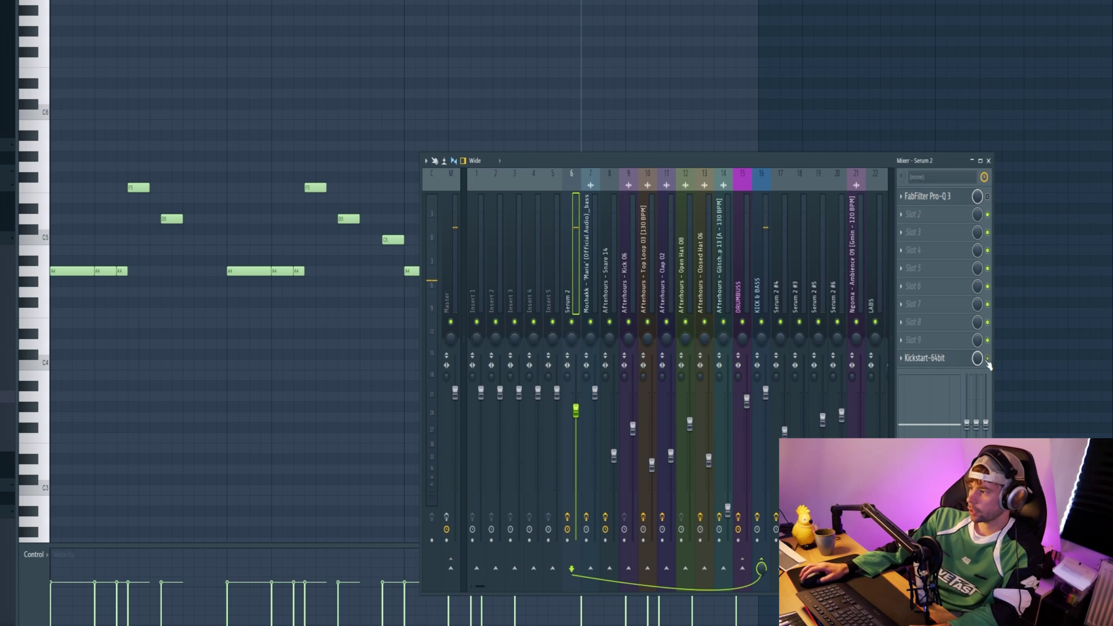
Step: Enable the Kickstart-64bit effect on the Serum 2 mixer track and open its window
{"action": "left_click", "coordinate": [902, 358]}
{"action": "left_click", "coordinate": [926, 358]}
{"action": "left_click_drag", "start_coordinate": [254, 38], "coordinate": [408, 104]}
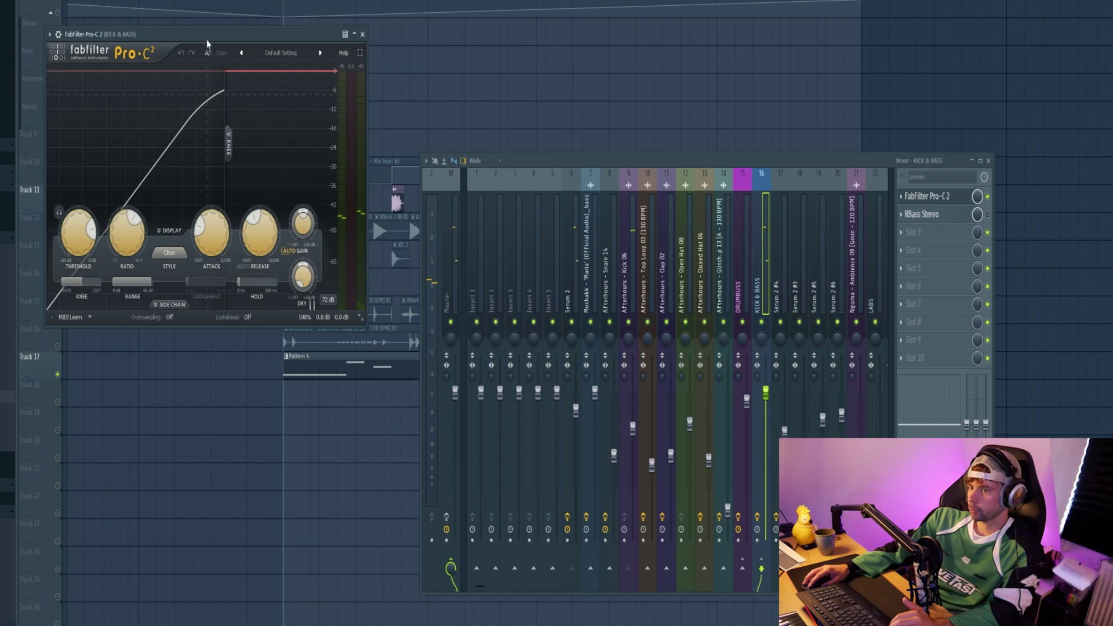
Step: Enable FabFilter Pro-C 2 and RBass Stereo on the KICK & BASS bus and adjust the RBass intensity during playback
{"action": "left_click_drag", "start_coordinate": [206, 30], "coordinate": [402, 109]}
{"action": "key", "text": "space"}
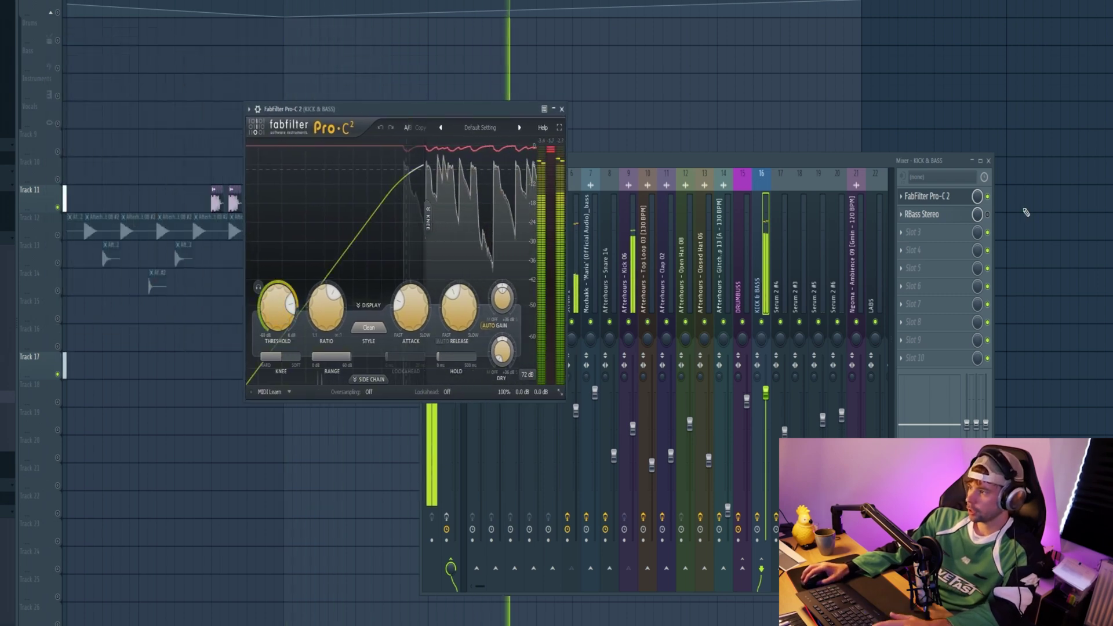
{"action": "left_click", "coordinate": [940, 214]}
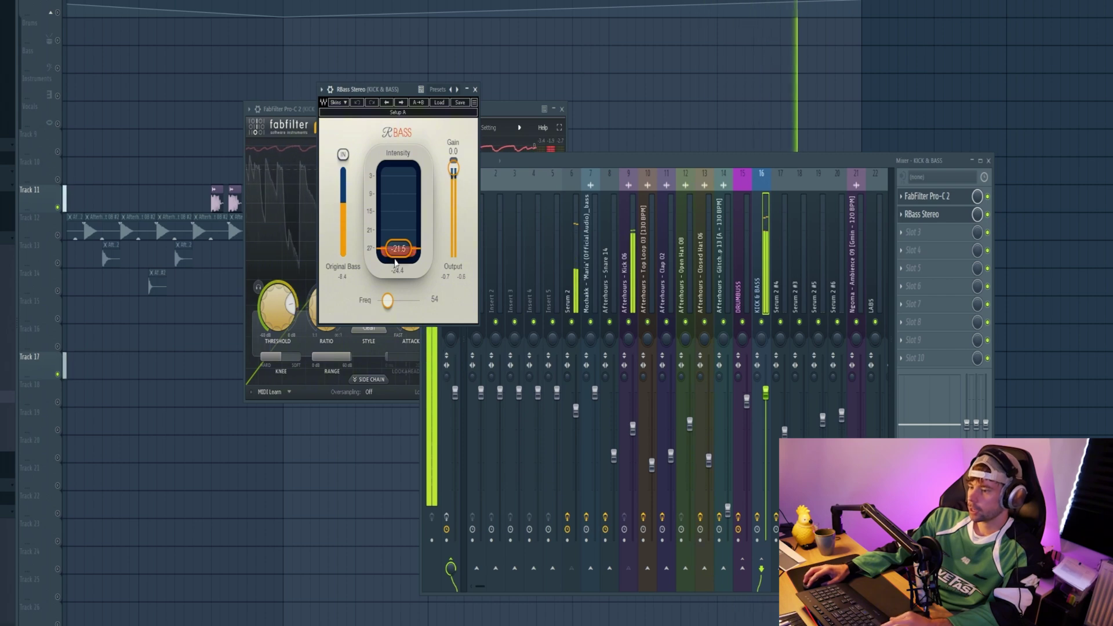
{"action": "left_click_drag", "start_coordinate": [397, 256], "coordinate": [398, 248]}
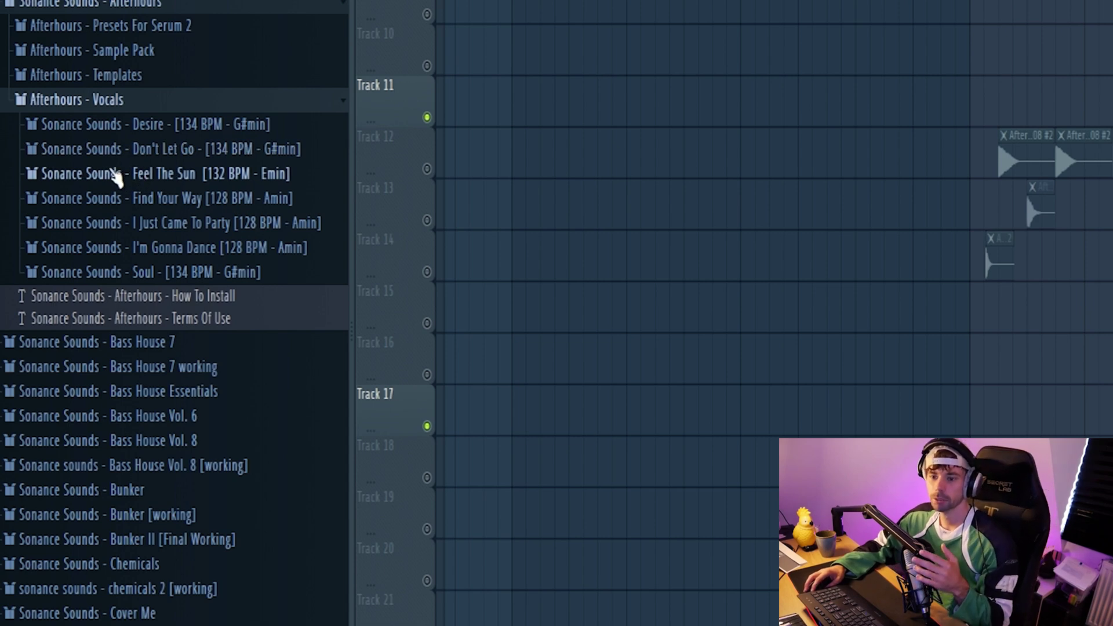
Step: Place the full wet "I'm Gonna Dance" vocal from Afterhours - Vocals on Track 19 ahead of the drop and play it
{"action": "left_click", "coordinate": [119, 248]}
{"action": "left_click_drag", "start_coordinate": [133, 349], "coordinate": [628, 609]}
{"action": "scroll", "coordinate": [382, 462], "scroll_direction": "down", "scroll_amount": 2}
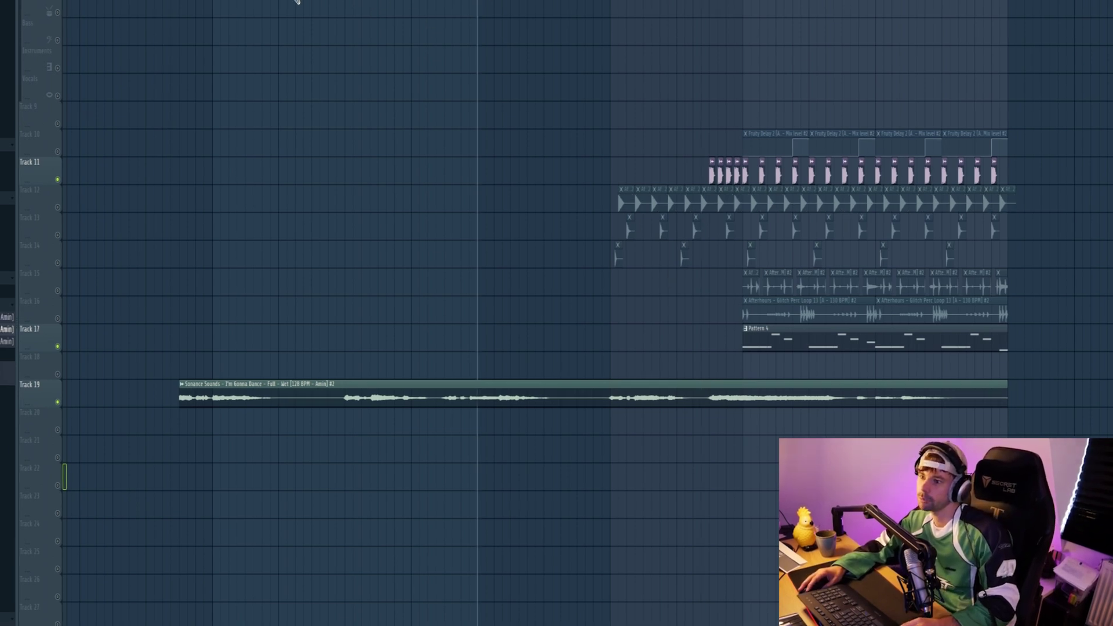
{"action": "key", "text": "space"}
{"action": "key", "text": "space"}
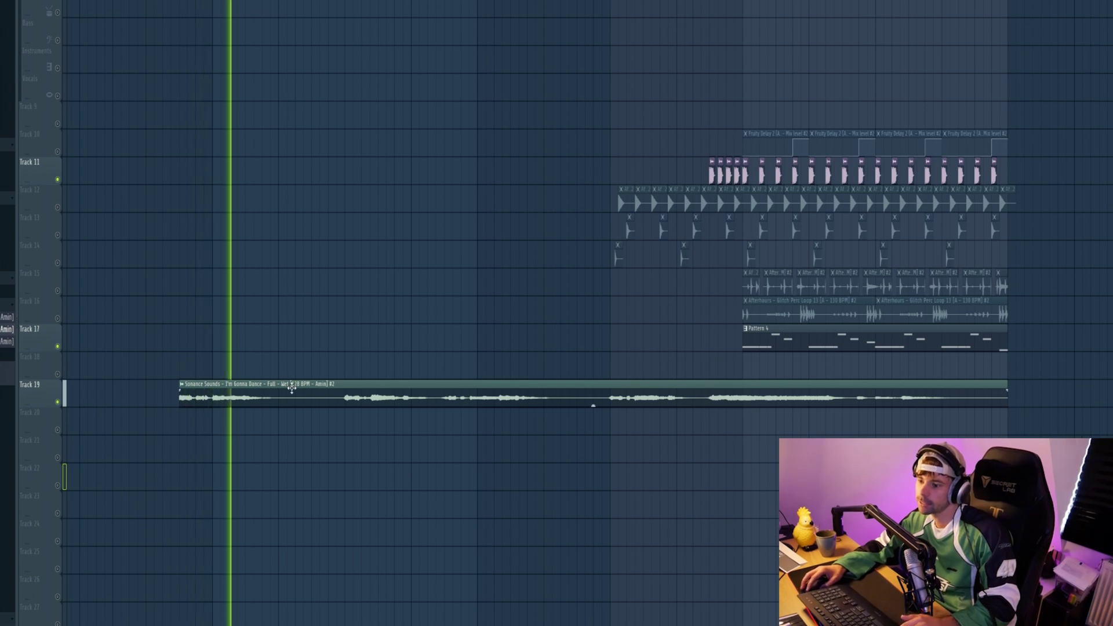
Step: Enable FabFilter Pro-Q 3, RVox Stereo, ValhallaRoom and H-Delay Stereo on the vocal's mixer track during playback
{"action": "key", "text": "F9"}
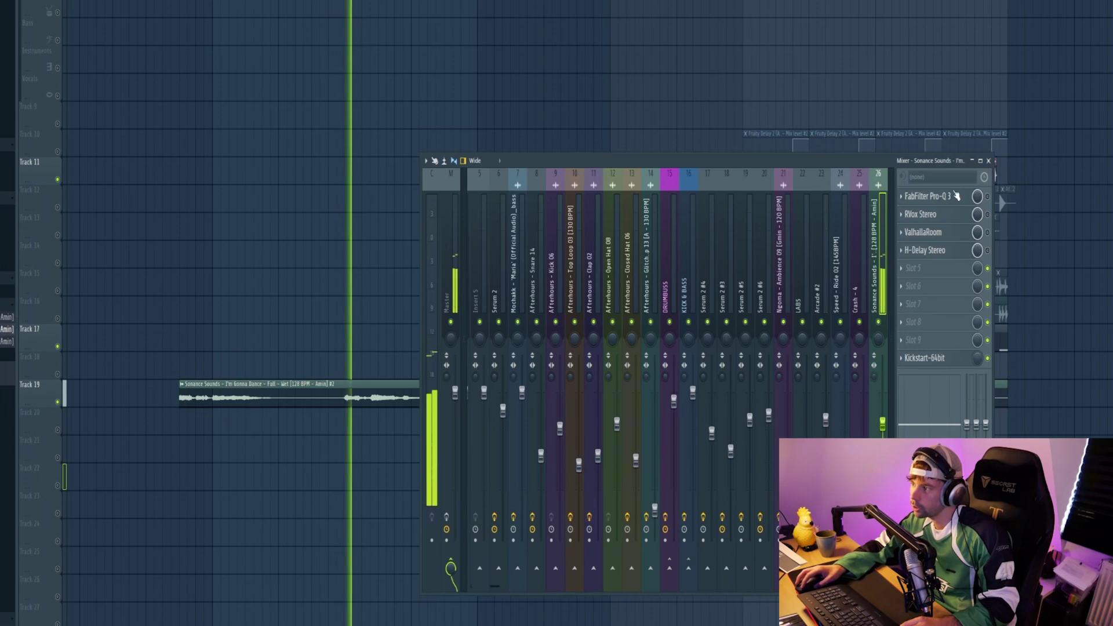
{"action": "left_click", "coordinate": [990, 198]}
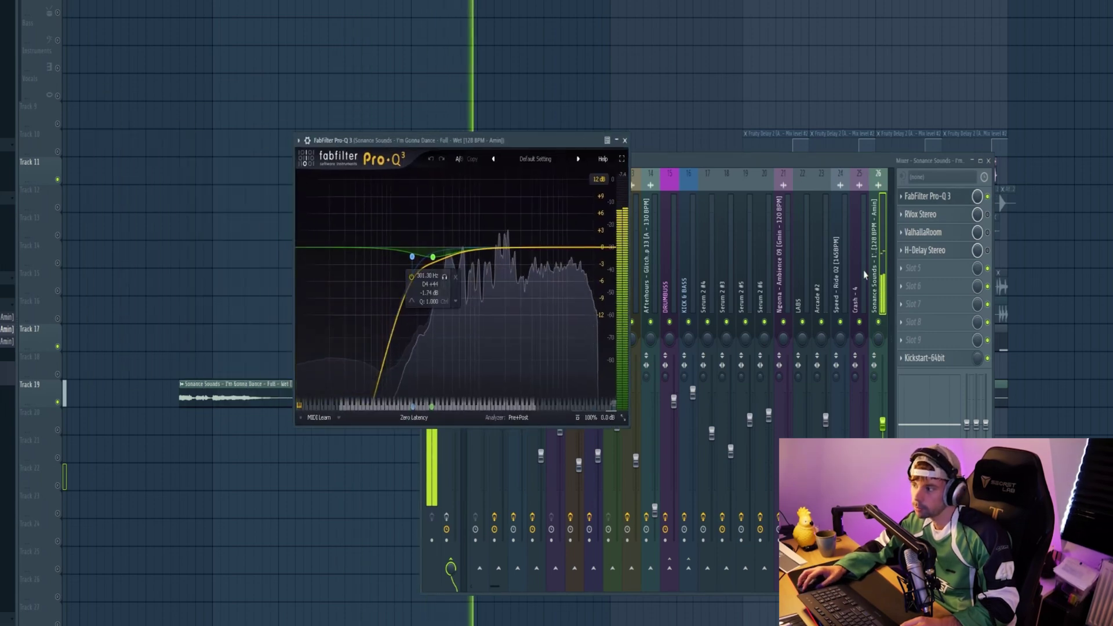
{"action": "left_click", "coordinate": [989, 215]}
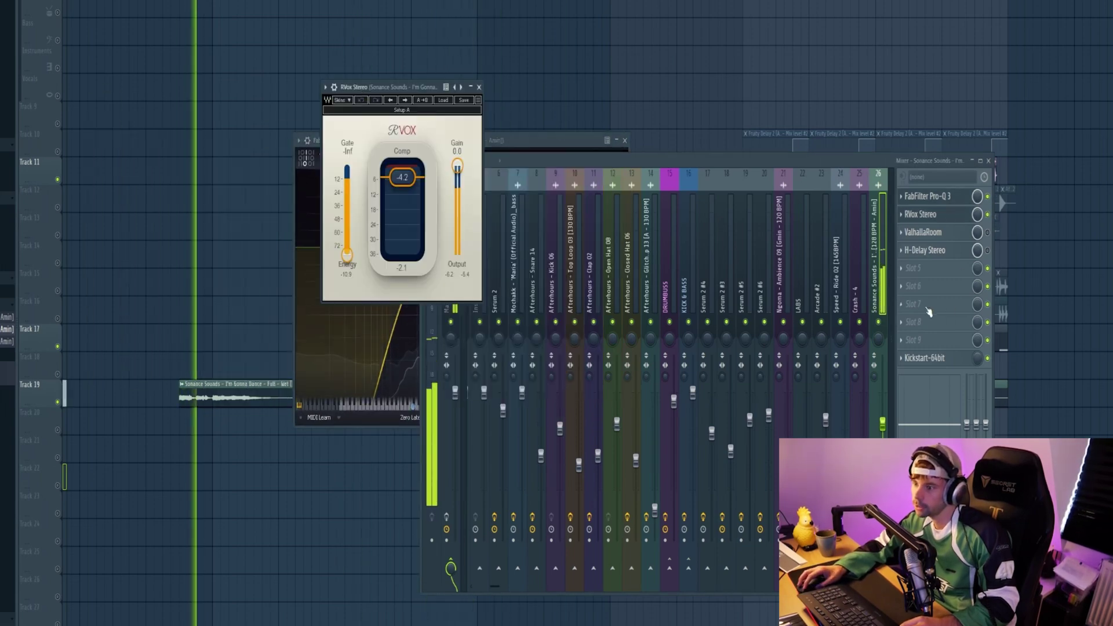
{"action": "left_click", "coordinate": [990, 233]}
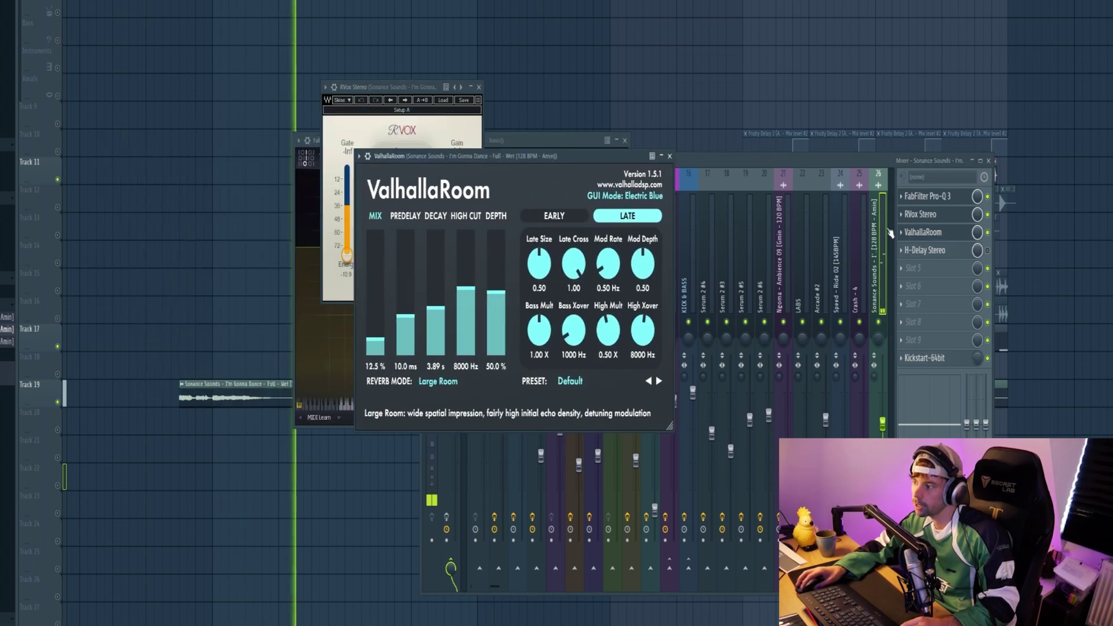
{"action": "left_click", "coordinate": [988, 252]}
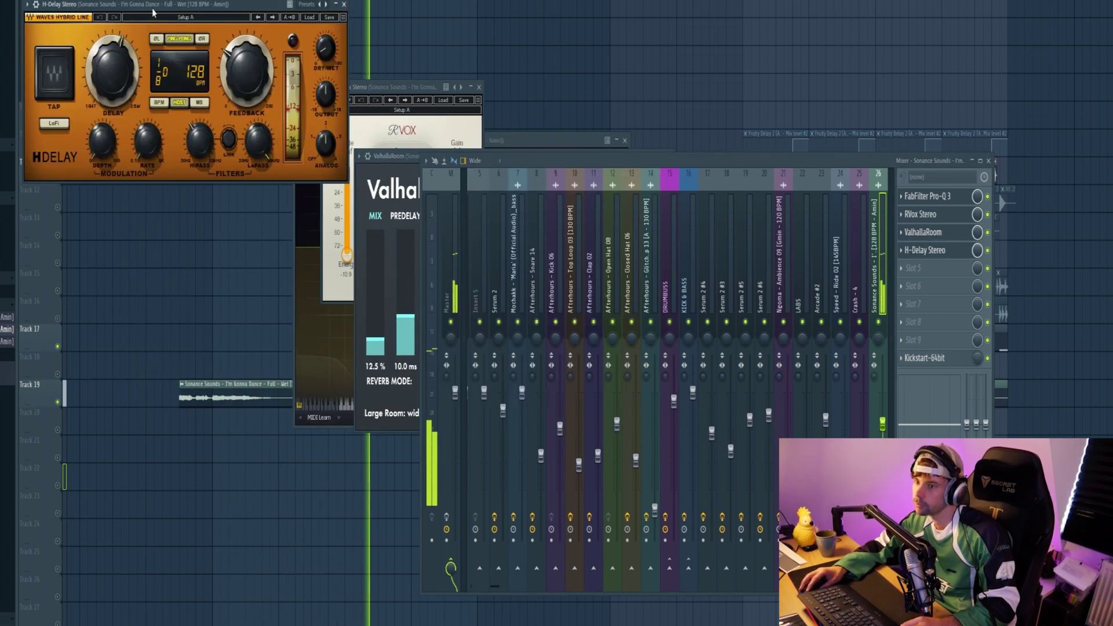
{"action": "left_click_drag", "start_coordinate": [153, 9], "coordinate": [543, 127]}
Step: Open the Kickstart-64bit effect on the vocal's mixer track and close all plugin windows
{"action": "left_click", "coordinate": [934, 377]}
{"action": "right_click", "coordinate": [978, 357]}
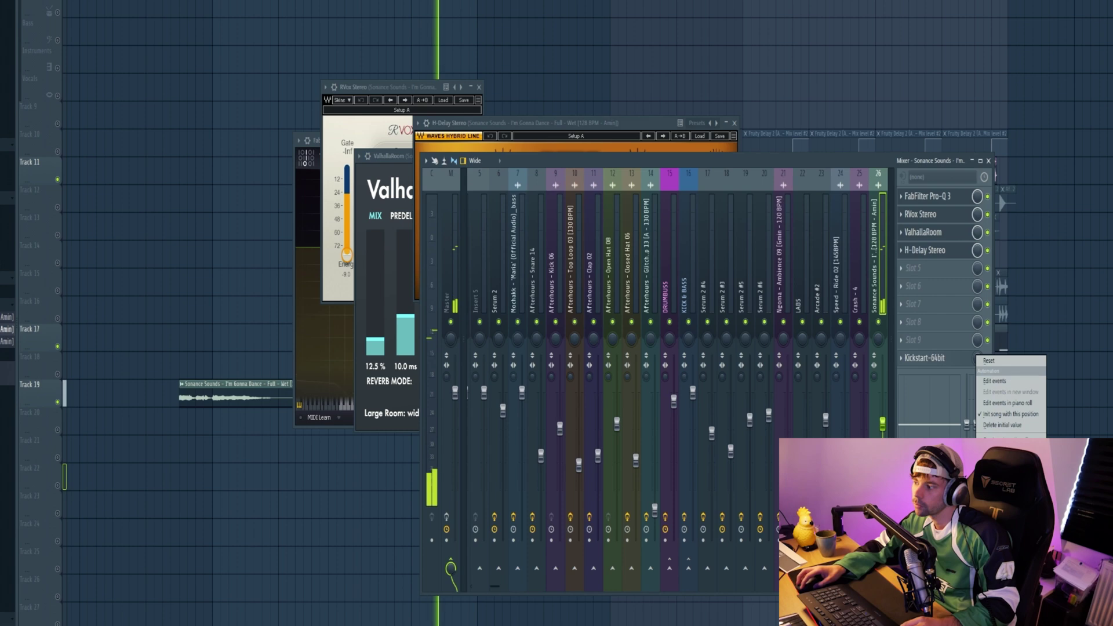
{"action": "left_click", "coordinate": [941, 374]}
{"action": "left_click", "coordinate": [943, 364]}
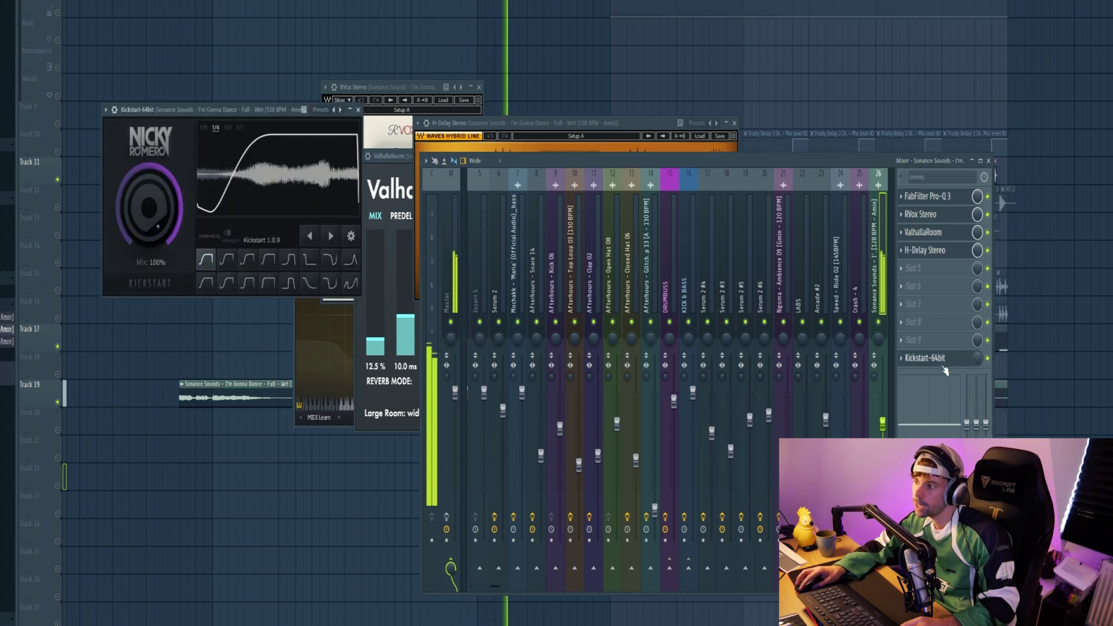
{"action": "key", "text": "F12"}
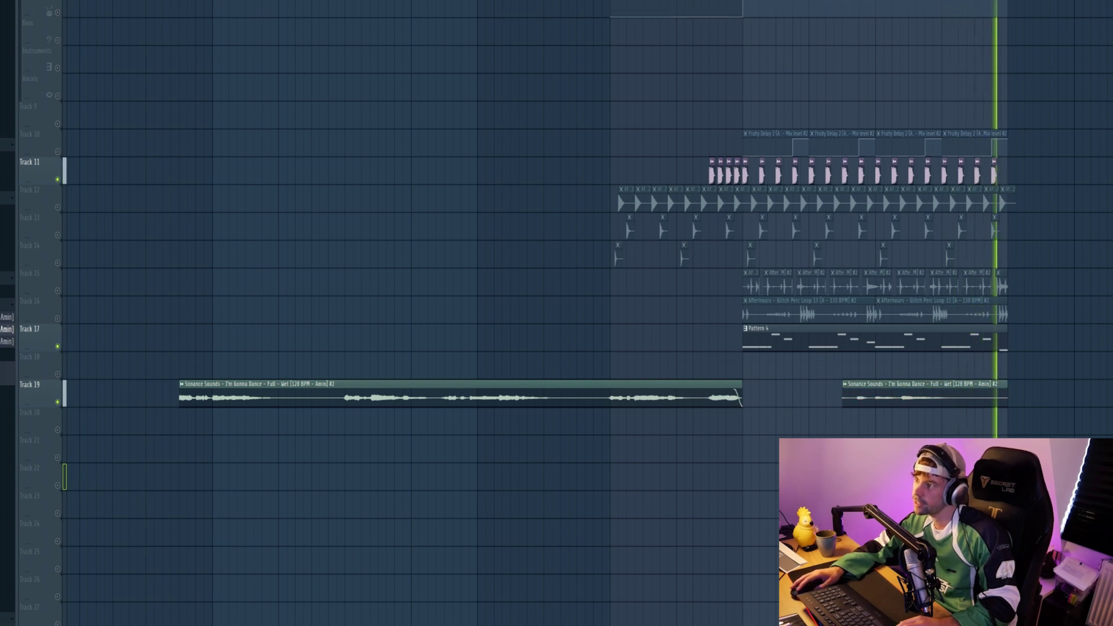
Step: Extend the end of the first vocal clip, slice the second one and move its first piece into the gap before the drop
{"action": "scroll", "coordinate": [745, 491], "scroll_direction": "down", "scroll_amount": 2}
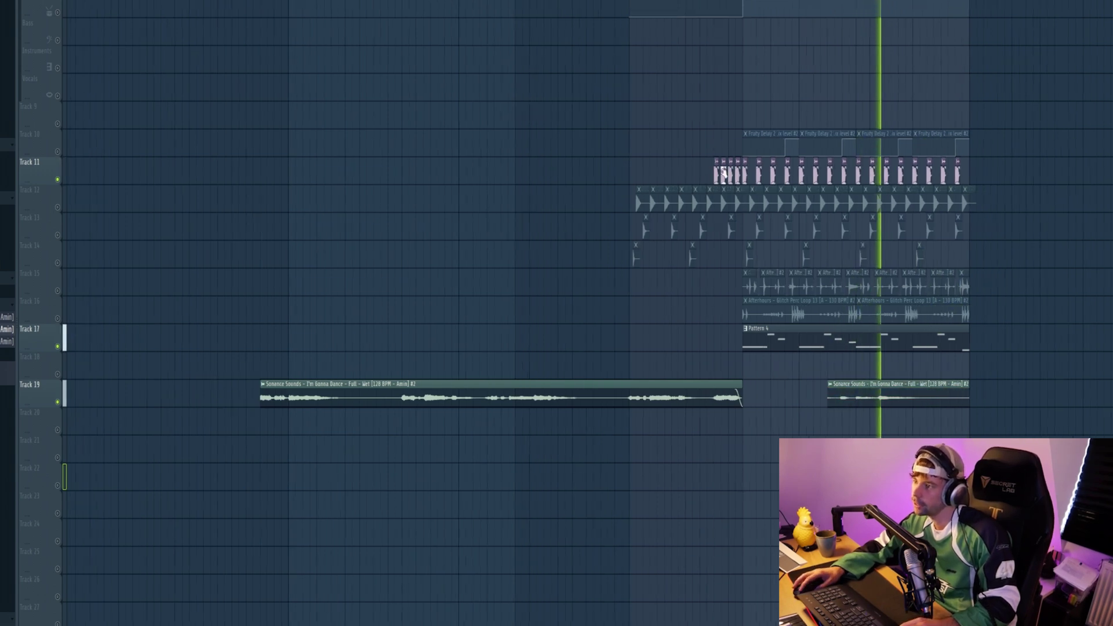
{"action": "left_click", "coordinate": [721, 1]}
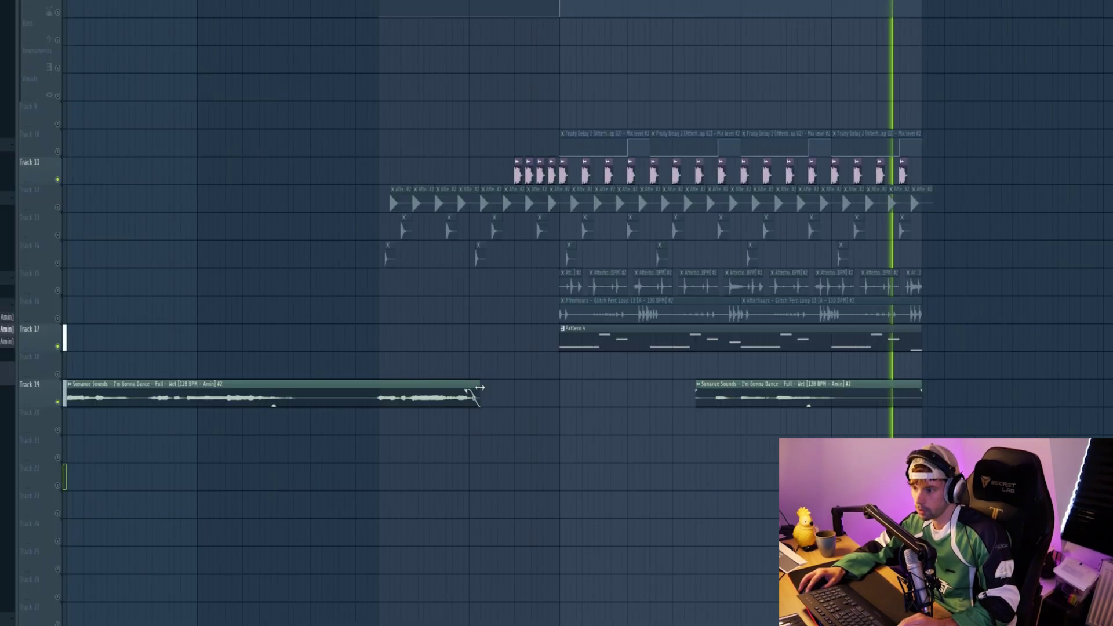
{"action": "left_click_drag", "start_coordinate": [482, 388], "coordinate": [512, 392]}
{"action": "left_click_drag", "start_coordinate": [743, 414], "coordinate": [742, 386]}
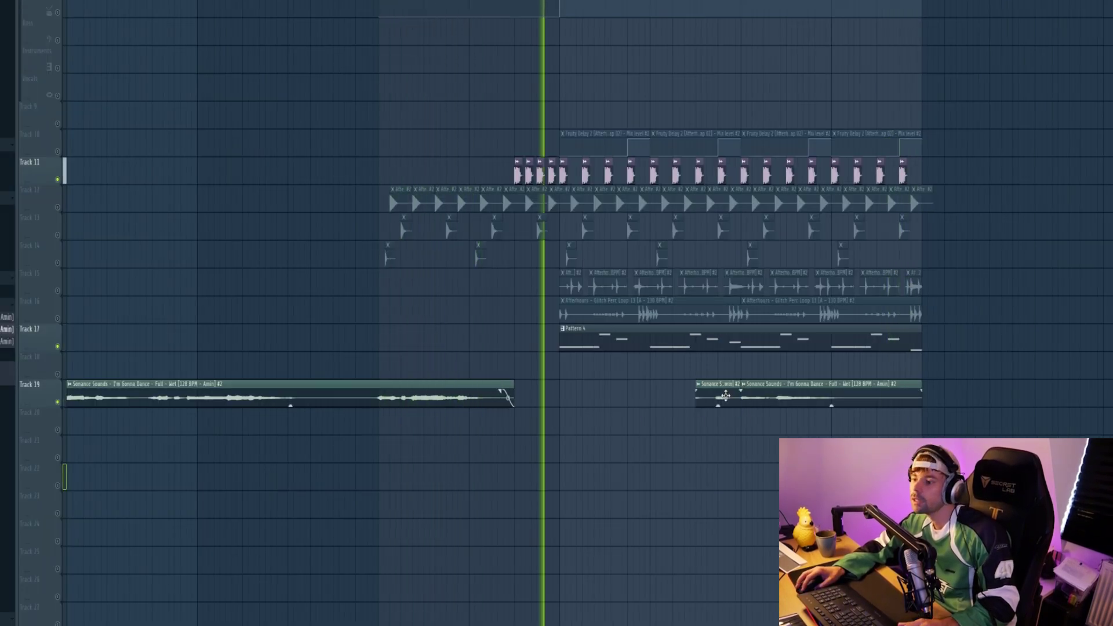
{"action": "left_click_drag", "start_coordinate": [728, 393], "coordinate": [548, 394]}
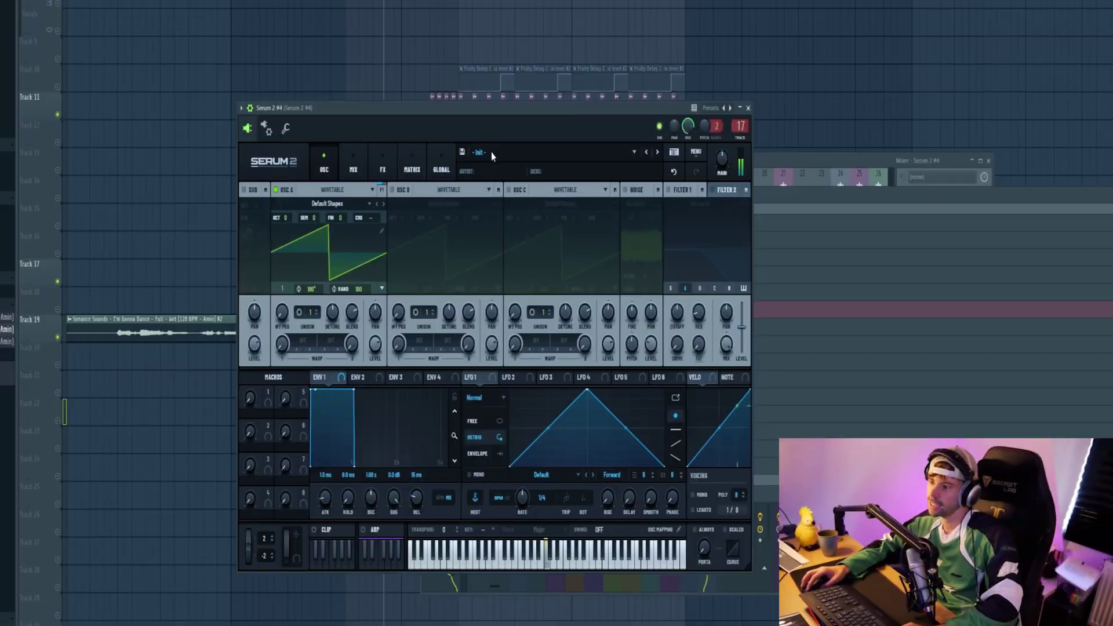
Step: Load an Afterhours Pluck preset into Serum 2 #4 and play short A4, G5 and D5 notes around the start of bar three
{"action": "left_click", "coordinate": [491, 152]}
{"action": "mouse_move", "coordinate": [512, 223]}
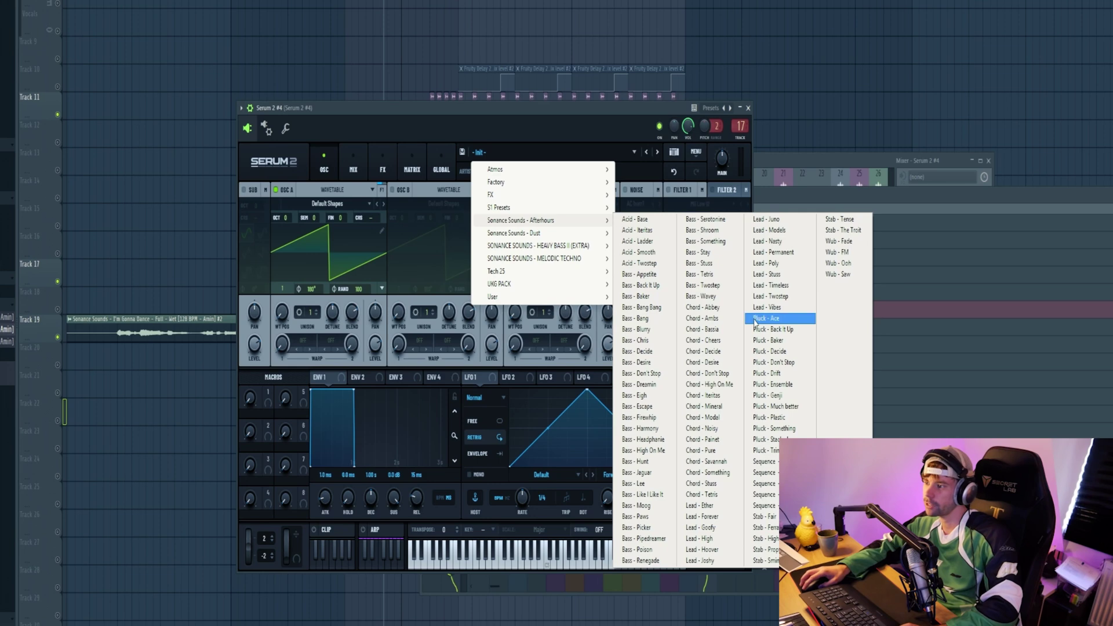
{"action": "left_click", "coordinate": [750, 329]}
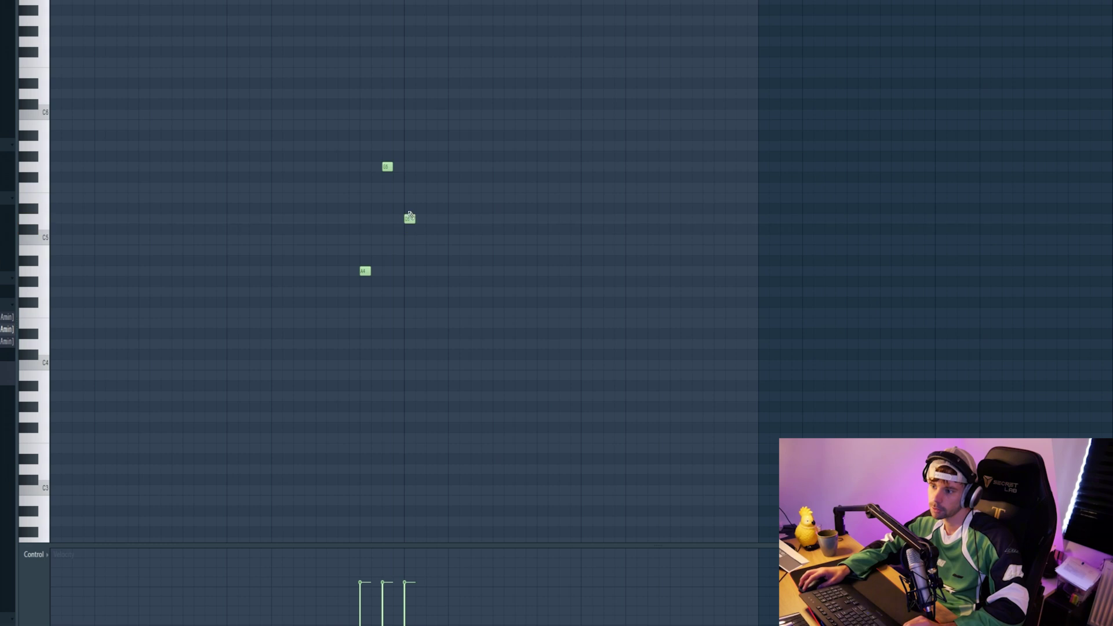
{"action": "key", "text": "space"}
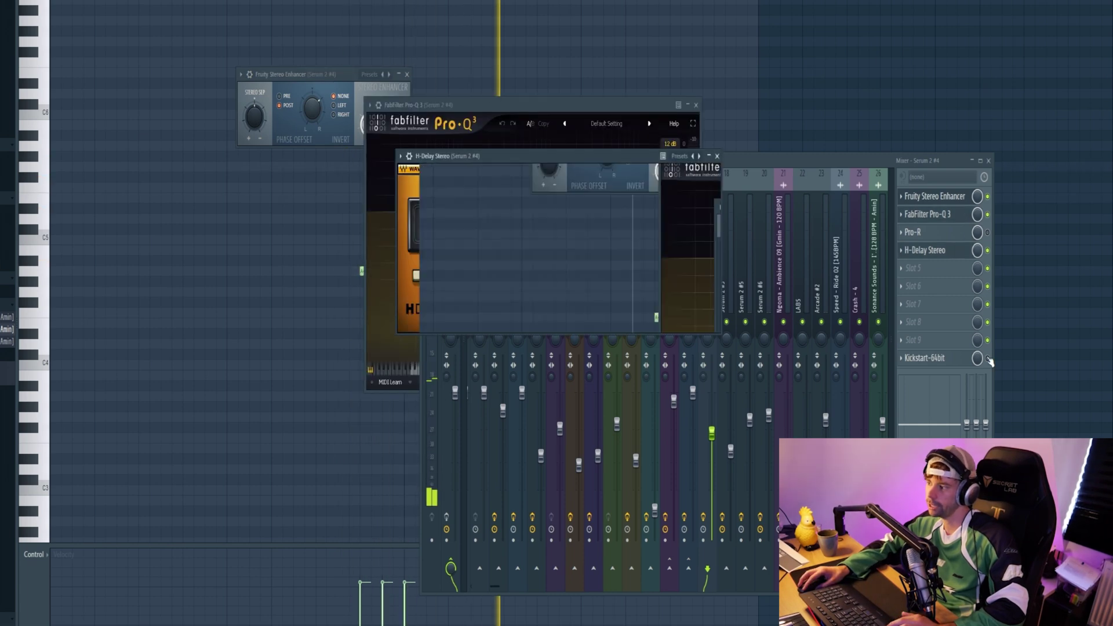
Step: Enable and open Kickstart-64bit on the Serum 2 #4 mixer track and play the arrangement
{"action": "left_click", "coordinate": [988, 358]}
{"action": "left_click", "coordinate": [958, 360]}
{"action": "left_click_drag", "start_coordinate": [269, 79], "coordinate": [326, 68]}
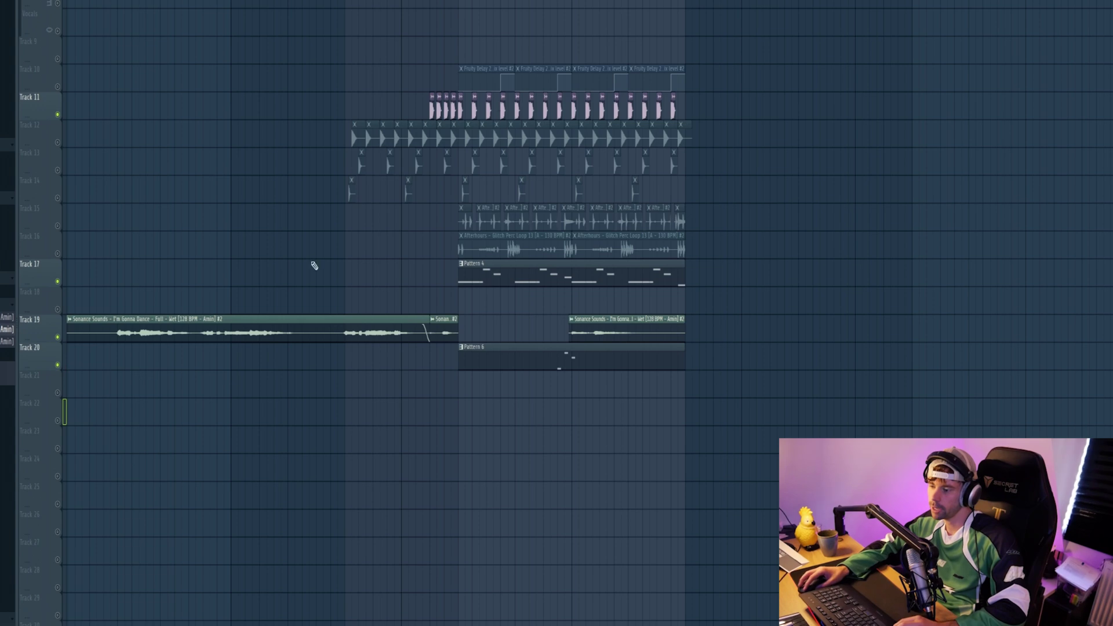
{"action": "key", "text": "space"}
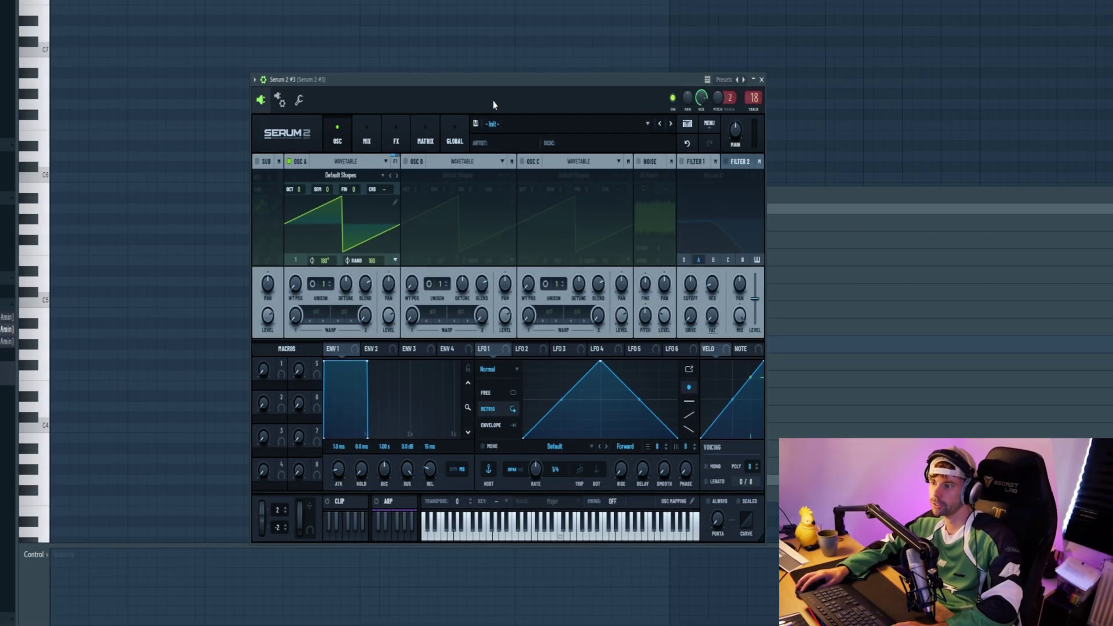
Step: Load the Lead - Stuss preset from the Sonance Sounds - Afterhours bank into Serum 2 #3
{"action": "left_click", "coordinate": [552, 126]}
{"action": "mouse_move", "coordinate": [551, 192]}
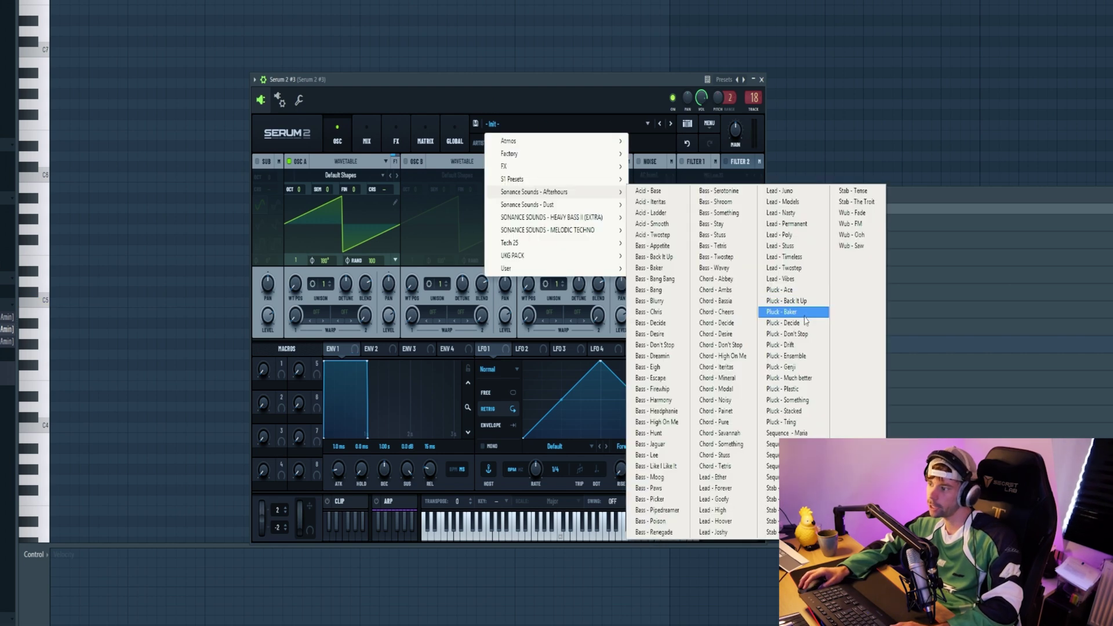
{"action": "left_click", "coordinate": [780, 257]}
{"action": "left_click", "coordinate": [659, 124]}
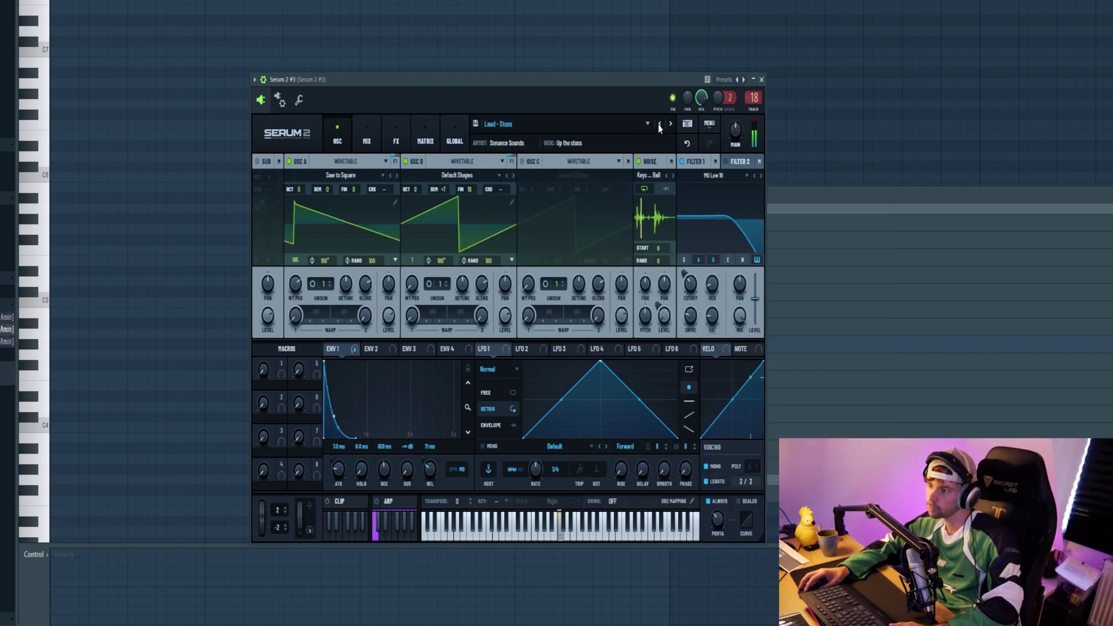
Step: Draw short F5 and E5 notes for Serum 2 #3 at the end of the fourth bar and play them
{"action": "left_click", "coordinate": [803, 203]}
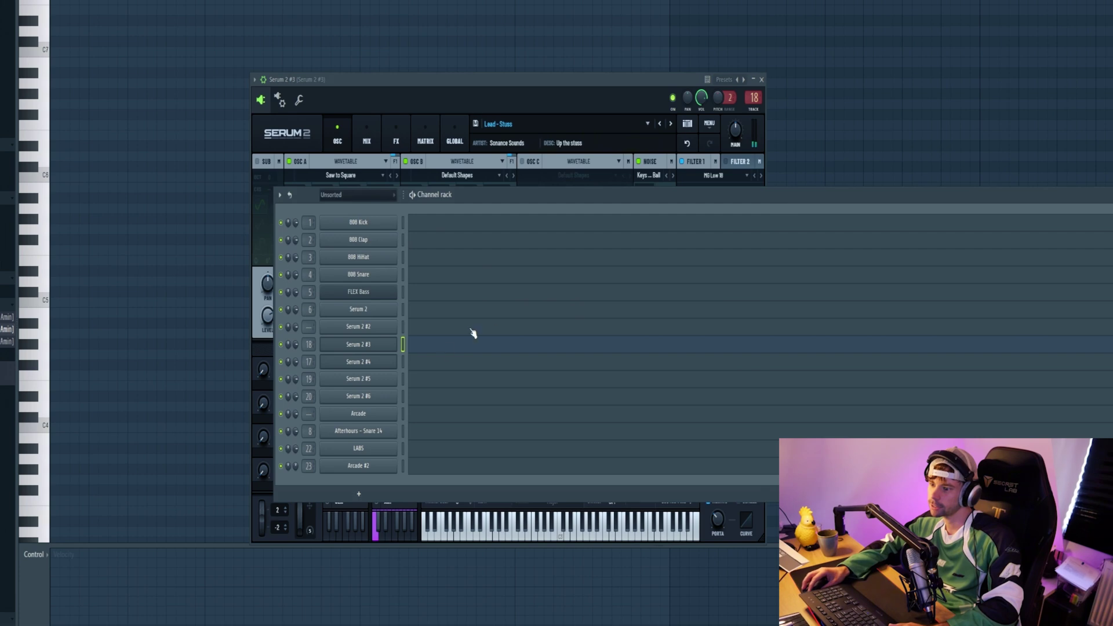
{"action": "left_click", "coordinate": [432, 352]}
{"action": "left_click", "coordinate": [653, 250]}
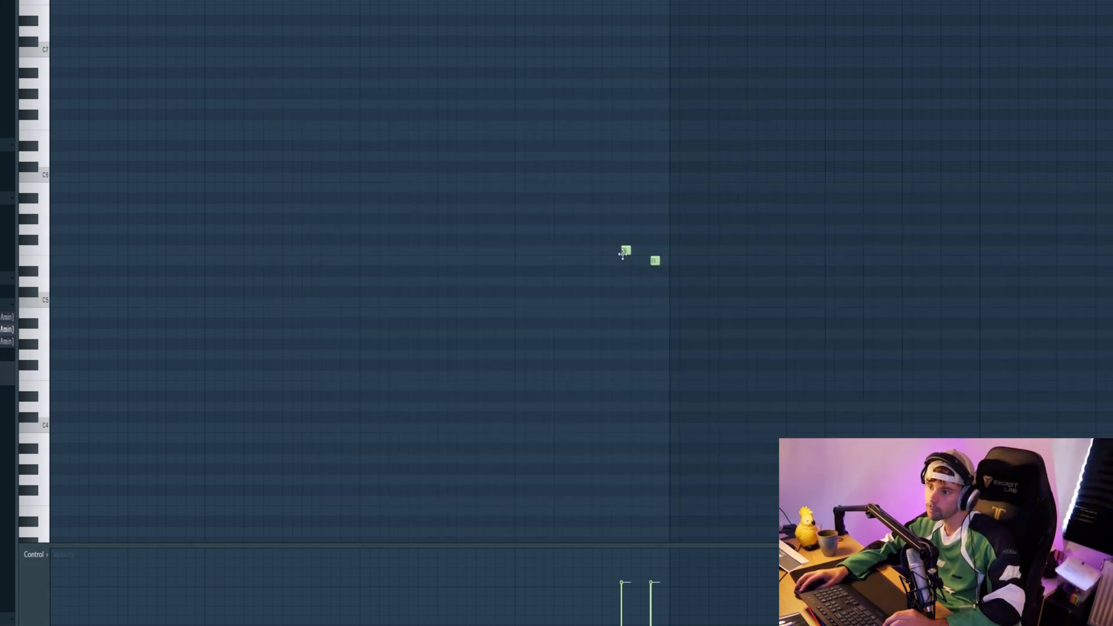
{"action": "key", "text": "space"}
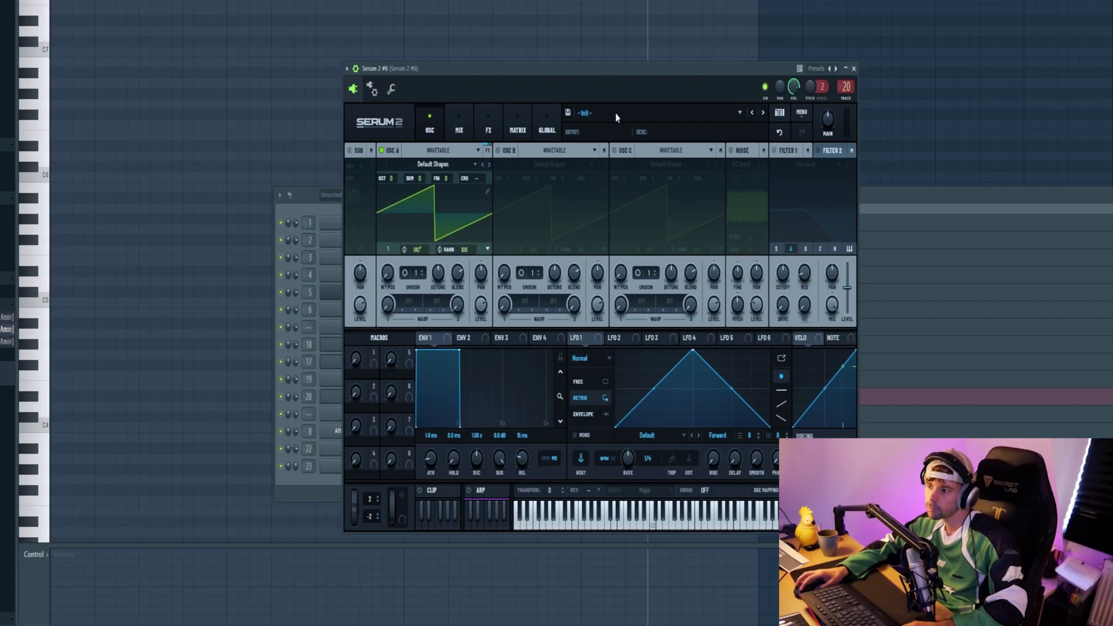
Step: Load the Lead - Joshy preset from the Sonance Sounds - Afterhours bank into Serum 2 #6
{"action": "left_click", "coordinate": [649, 112]}
{"action": "mouse_move", "coordinate": [633, 187]}
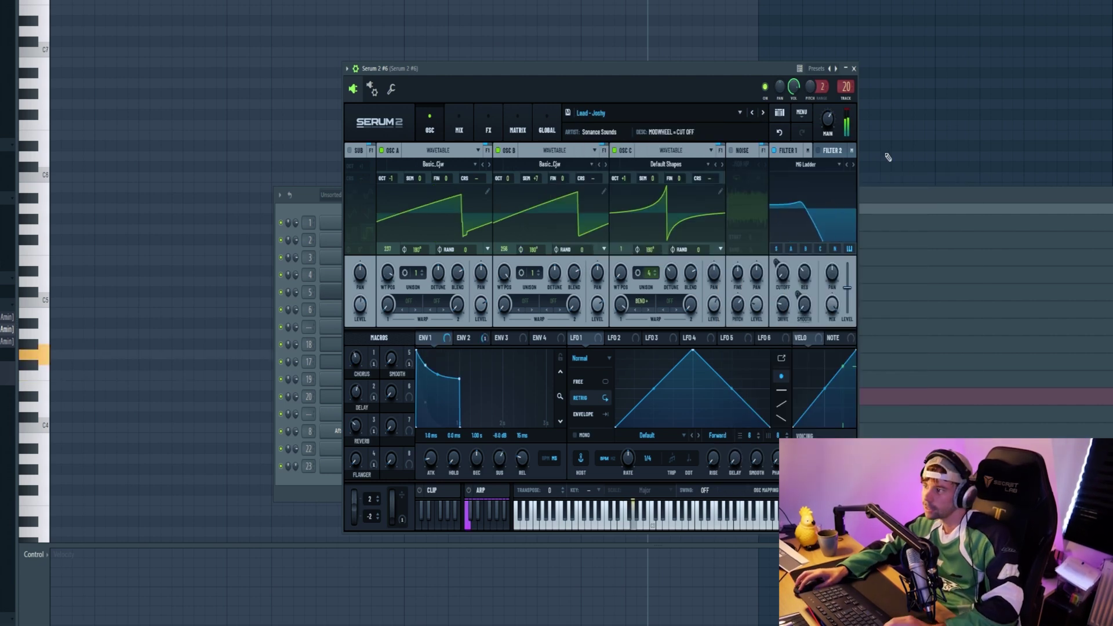
{"action": "left_click", "coordinate": [907, 196]}
Step: Draw two short A5 notes for Serum 2 #6 at the end of the third bar and play them
{"action": "left_click", "coordinate": [482, 397]}
{"action": "left_click", "coordinate": [482, 399]}
{"action": "left_click", "coordinate": [444, 250]}
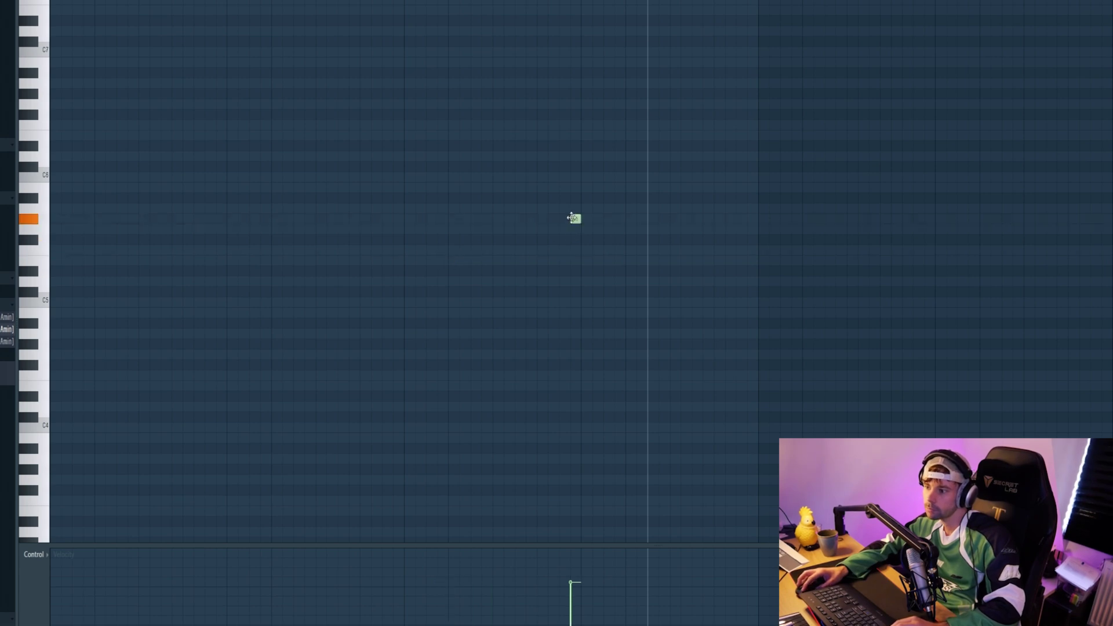
{"action": "left_click", "coordinate": [547, 210]}
{"action": "scroll", "coordinate": [548, 210], "scroll_direction": "up", "scroll_amount": 3}
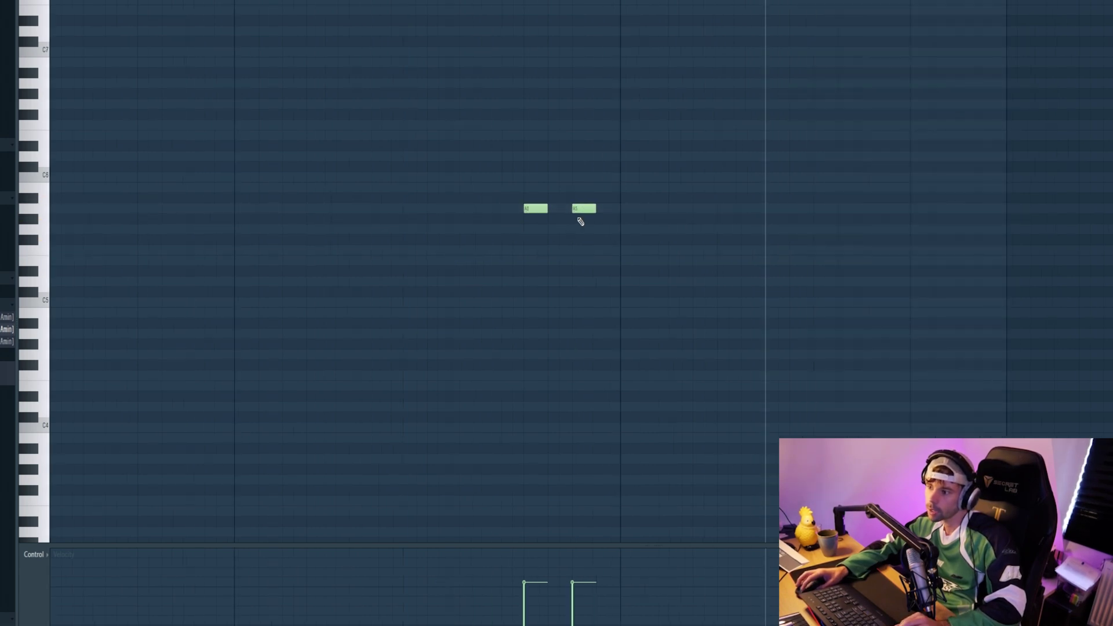
{"action": "key", "text": "space"}
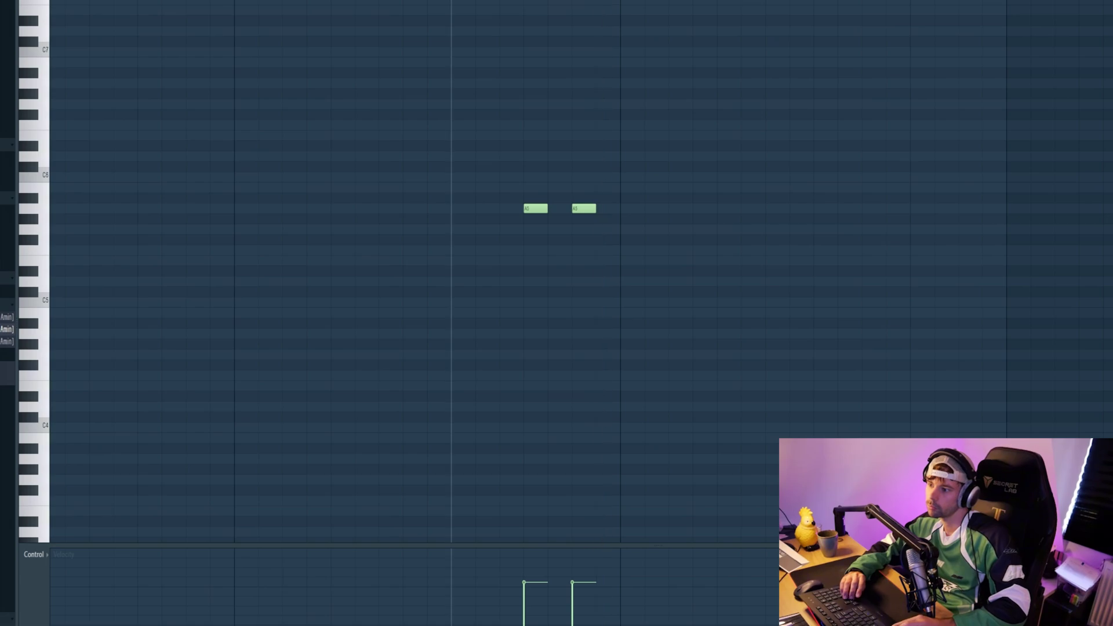
{"action": "key", "text": "space"}
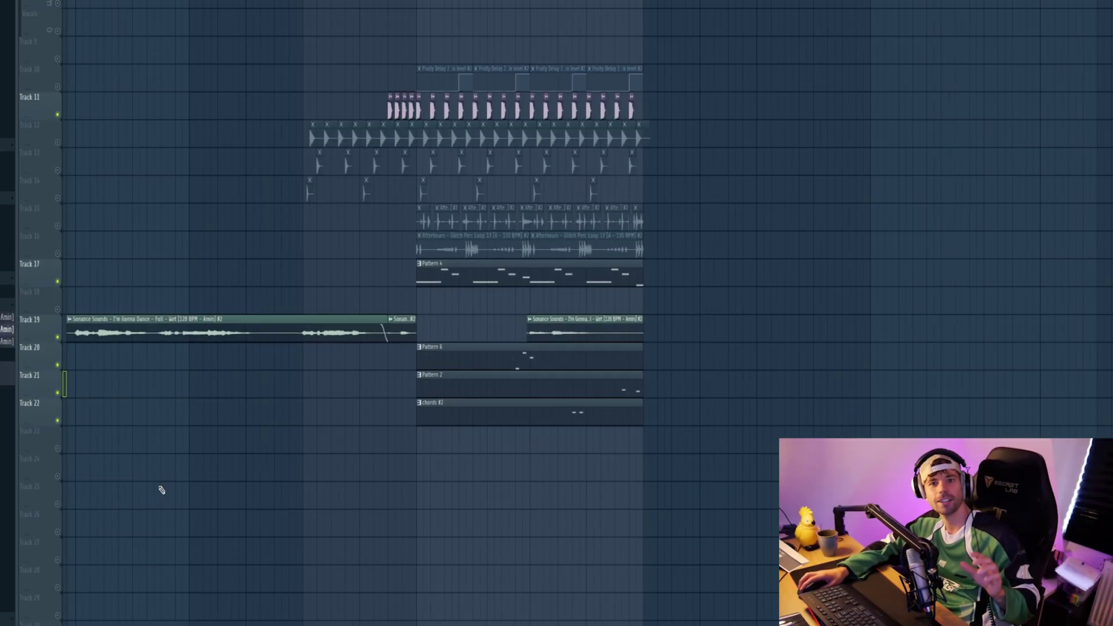
Step: Solo Track 22 and unmute Tracks 21 and 20 to hear the three melodic patterns together
{"action": "right_click", "coordinate": [58, 421]}
{"action": "left_click", "coordinate": [58, 393]}
{"action": "left_click", "coordinate": [58, 365]}
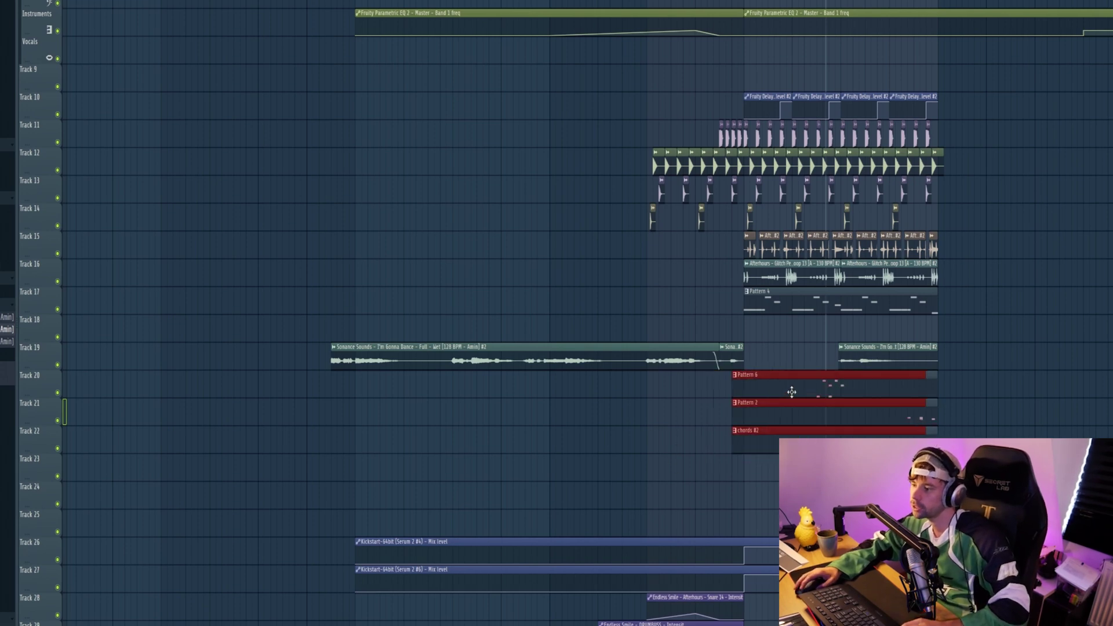
Step: Copy the melodic pattern clips on Tracks 20 to 22 to an earlier section beneath the Track 19 vocal
{"action": "left_click_drag", "start_coordinate": [792, 392], "coordinate": [419, 392]}
{"action": "scroll", "coordinate": [420, 400], "scroll_direction": "down", "scroll_amount": 2}
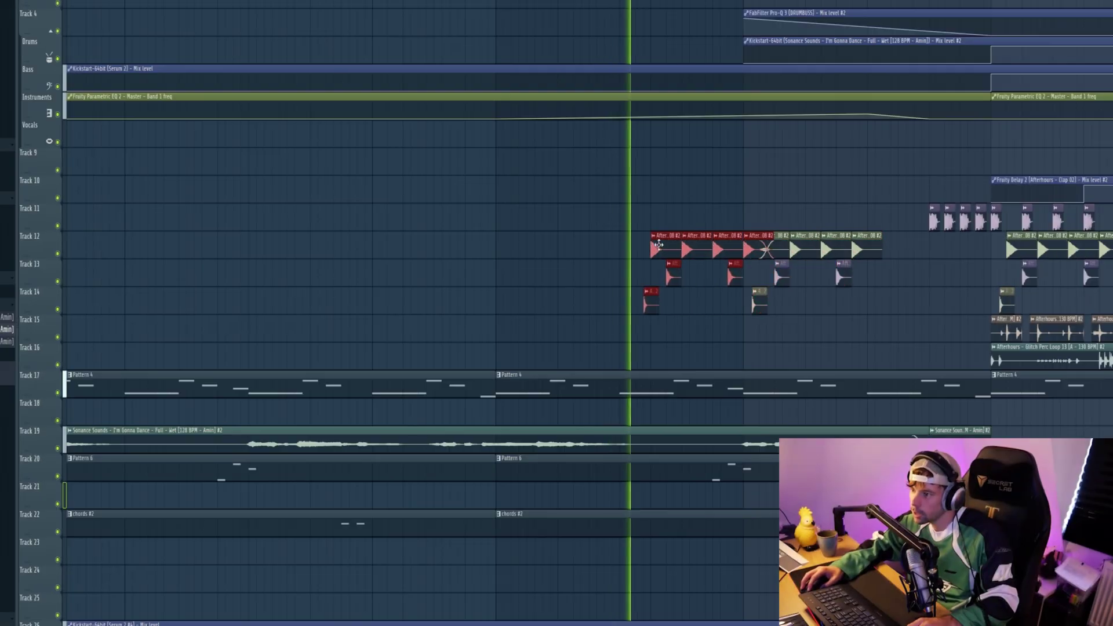
Step: Place the copied drum clips on Tracks 12 to 14 directly before the existing ones in the build-up
{"action": "mouse_move", "coordinate": [669, 247]}
{"action": "left_mouse_down"}
{"action": "mouse_move", "coordinate": [638, 246]}
{"action": "mouse_move", "coordinate": [651, 246]}
{"action": "left_mouse_up"}
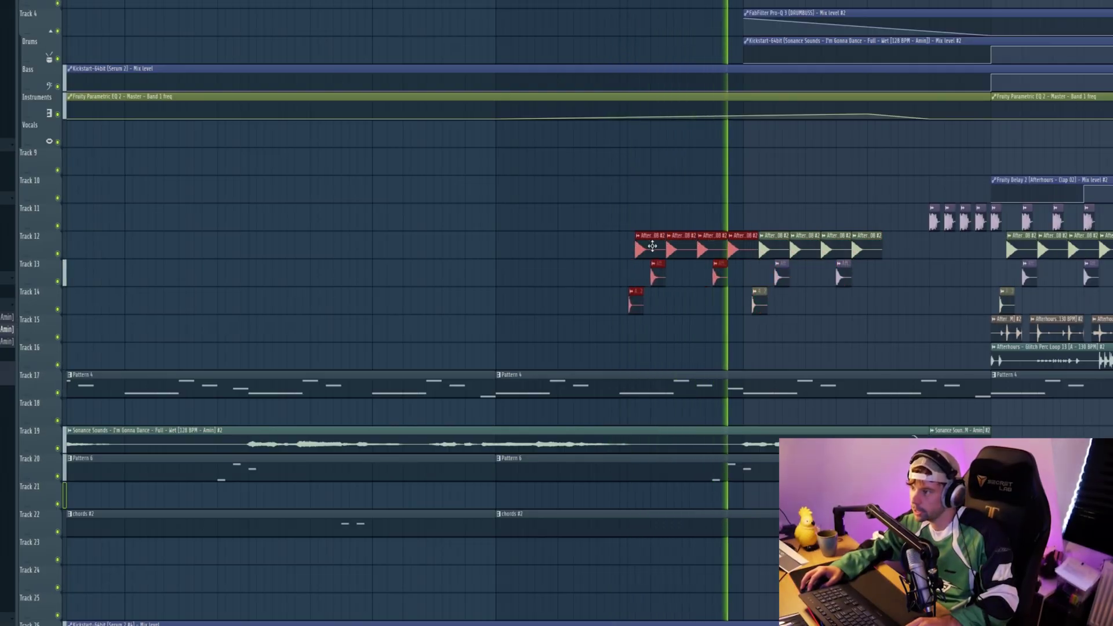
{"action": "scroll", "coordinate": [652, 246], "scroll_direction": "up", "scroll_amount": 4}
{"action": "scroll", "coordinate": [650, 244], "scroll_direction": "down", "scroll_amount": 3}
{"action": "left_click_drag", "start_coordinate": [759, 1], "coordinate": [616, 1]}
{"action": "left_click", "coordinate": [682, 174], "text": "ctrl"}
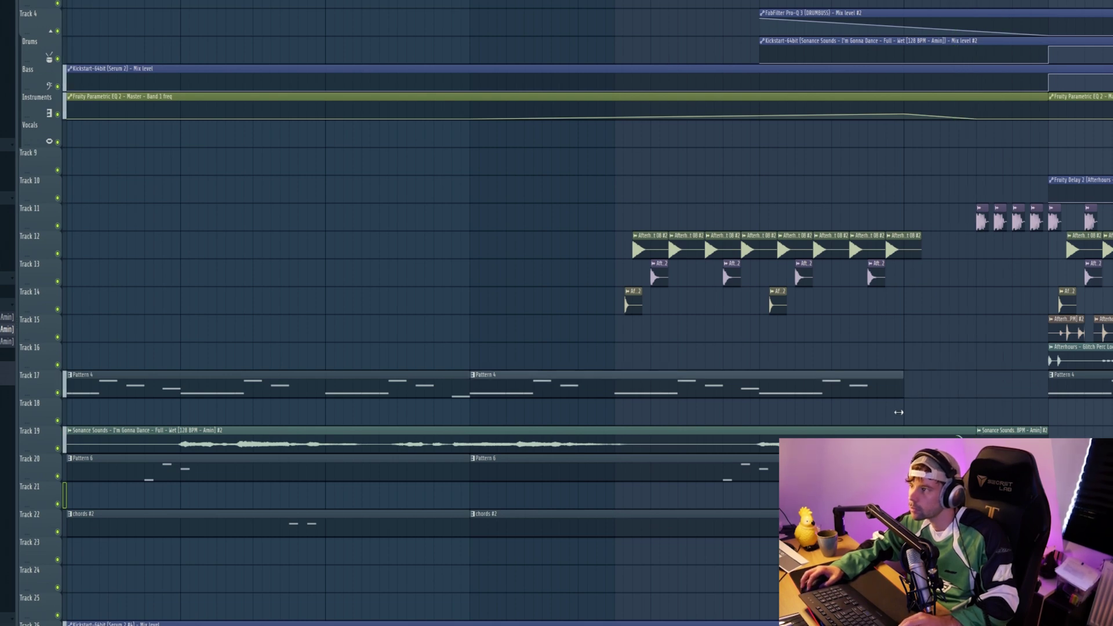
Step: Start the FabFilter Pro-Q 3 (DRUMBUSS) mix level automation at the build-up's first drums and stretch its falling curve to the drop
{"action": "left_click_drag", "start_coordinate": [817, 22], "coordinate": [672, 21]}
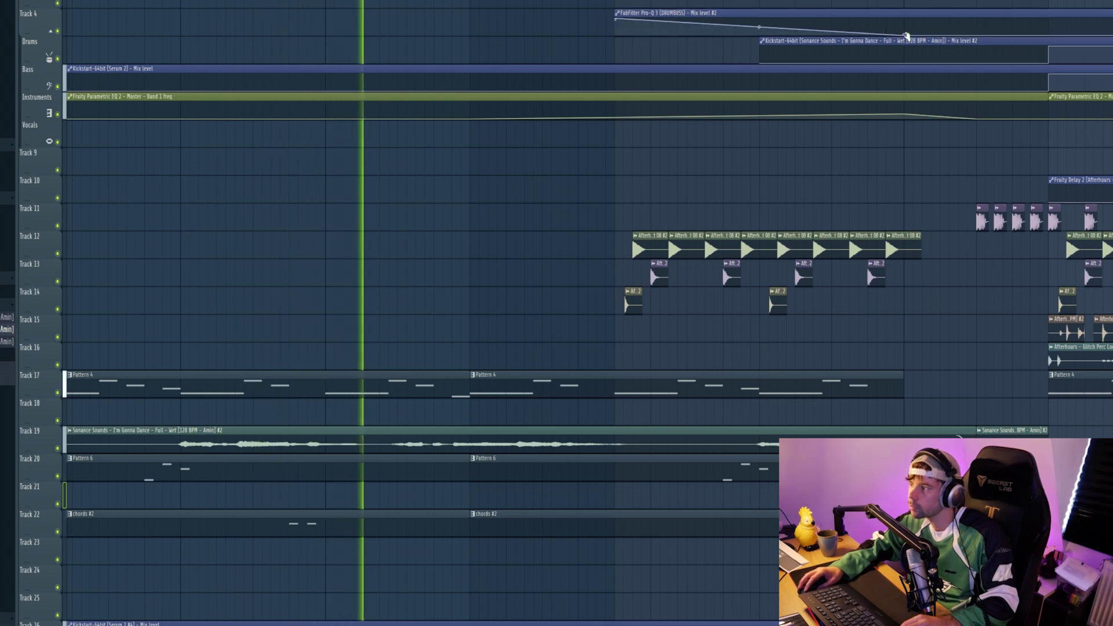
{"action": "left_click_drag", "start_coordinate": [904, 35], "coordinate": [1058, 54]}
{"action": "scroll", "coordinate": [905, 198], "scroll_direction": "down", "scroll_amount": 4}
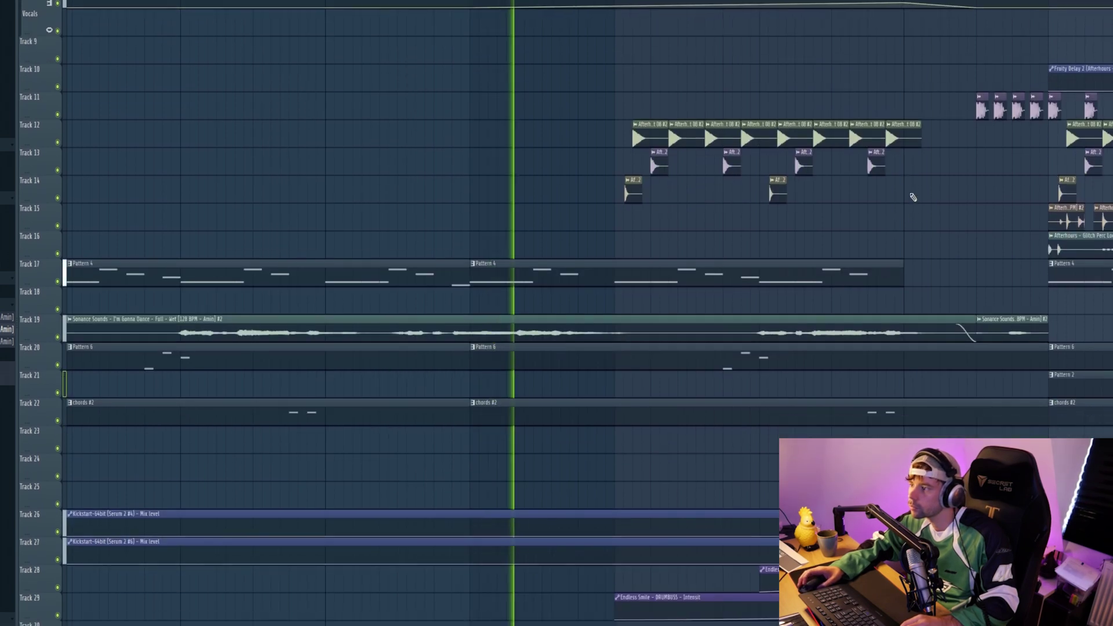
{"action": "scroll", "coordinate": [915, 218], "scroll_direction": "up", "scroll_amount": 1}
{"action": "scroll", "coordinate": [916, 219], "scroll_direction": "down", "scroll_amount": 2}
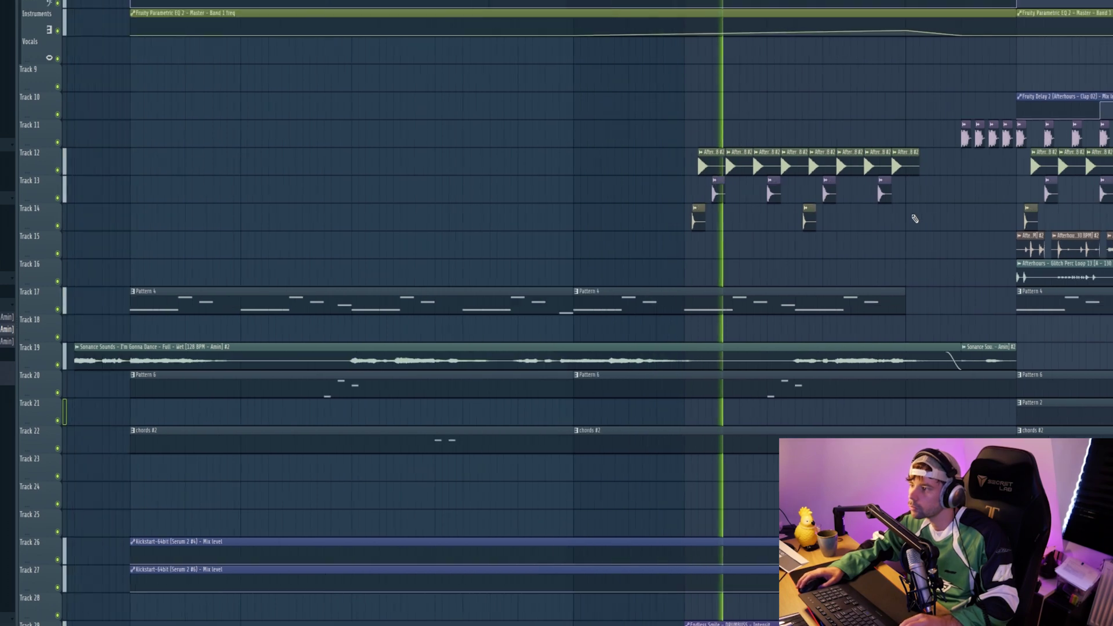
Step: Copy the drop's drum and percussion clips on Tracks 11 to 16 to the intro before the breakdown
{"action": "scroll", "coordinate": [942, 238], "scroll_direction": "up", "scroll_amount": 1}
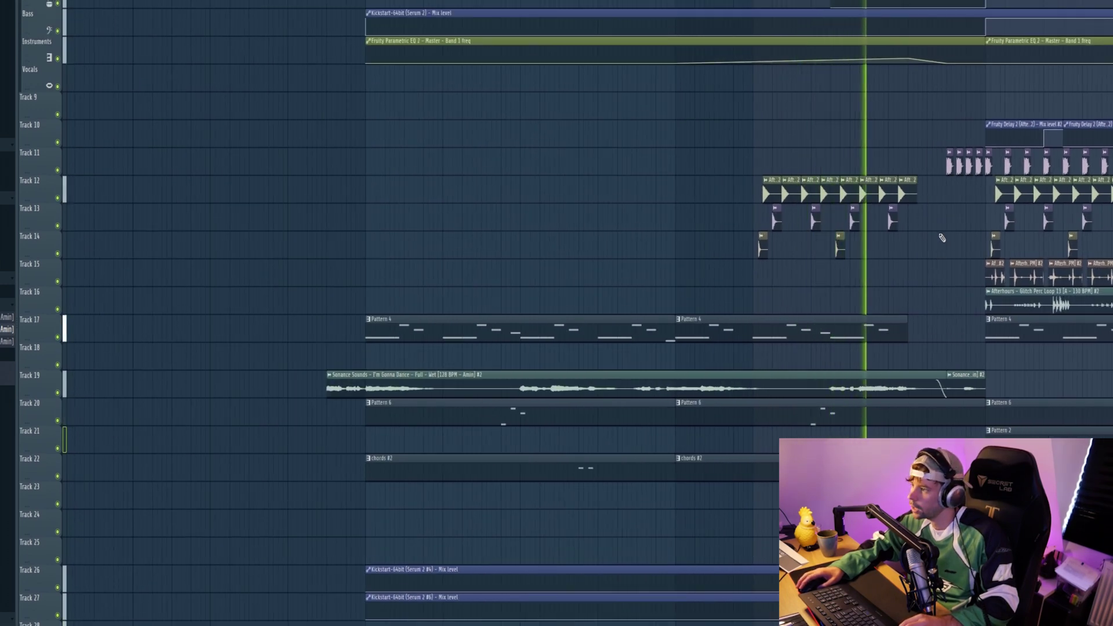
{"action": "scroll", "coordinate": [936, 239], "scroll_direction": "down", "scroll_amount": 2}
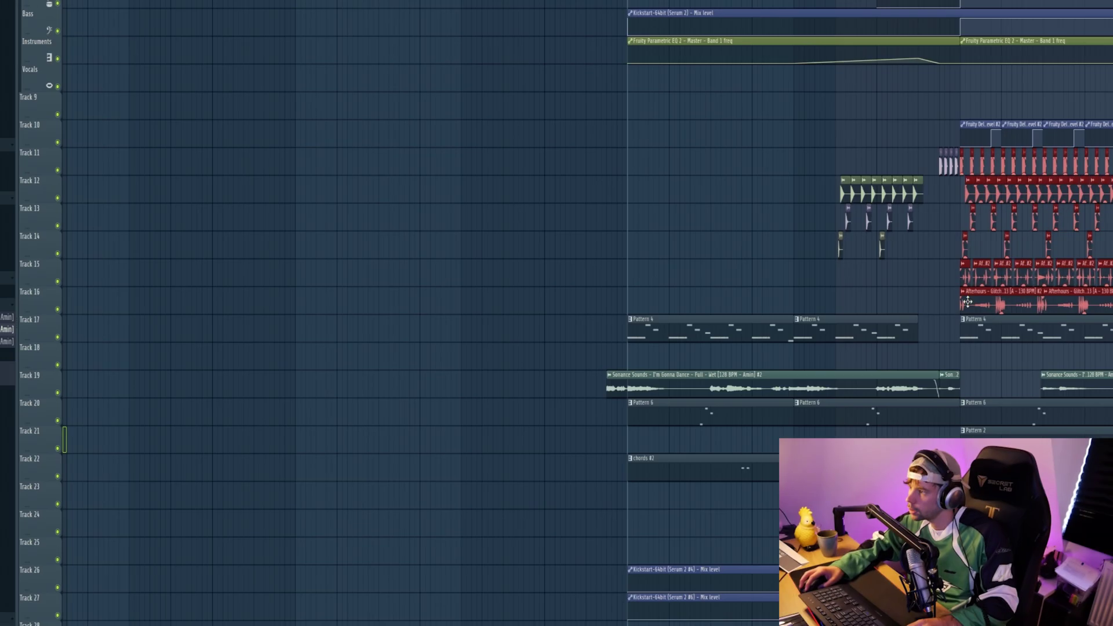
{"action": "mouse_move", "coordinate": [967, 302]}
{"action": "left_mouse_down"}
{"action": "mouse_move", "coordinate": [483, 303]}
{"action": "mouse_move", "coordinate": [469, 292]}
{"action": "mouse_move", "coordinate": [400, 312]}
{"action": "mouse_move", "coordinate": [310, 311]}
{"action": "left_mouse_up"}
{"action": "left_click", "coordinate": [541, 390]}
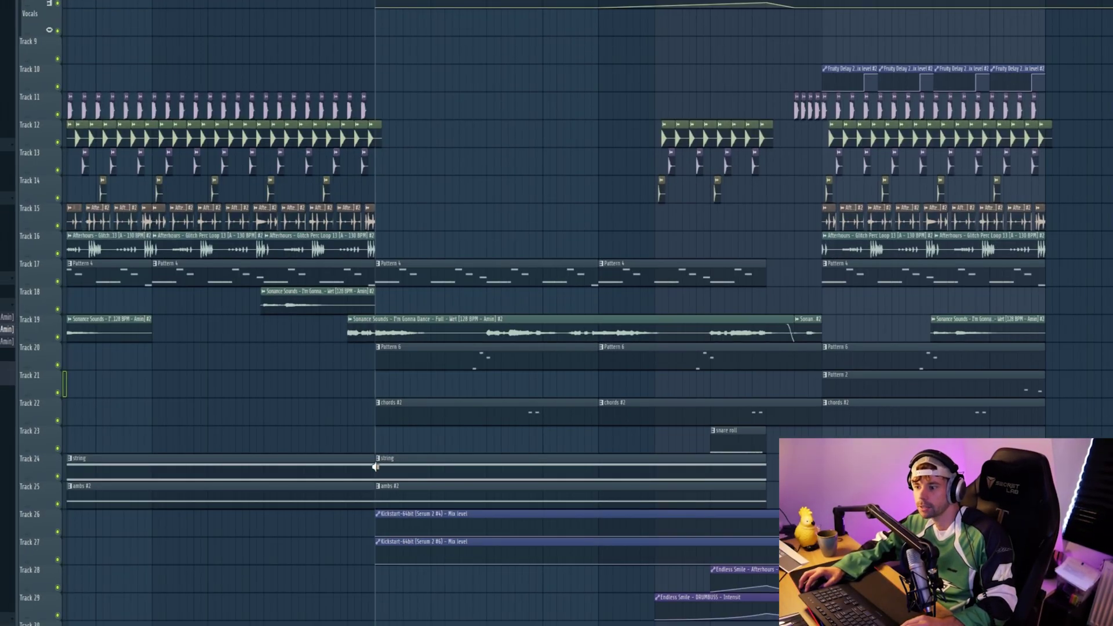
Step: Audition the string layer and the snare roll clip of the breakdown on their own
{"action": "key", "text": "space"}
{"action": "key", "text": "space"}
{"action": "key", "text": "space"}
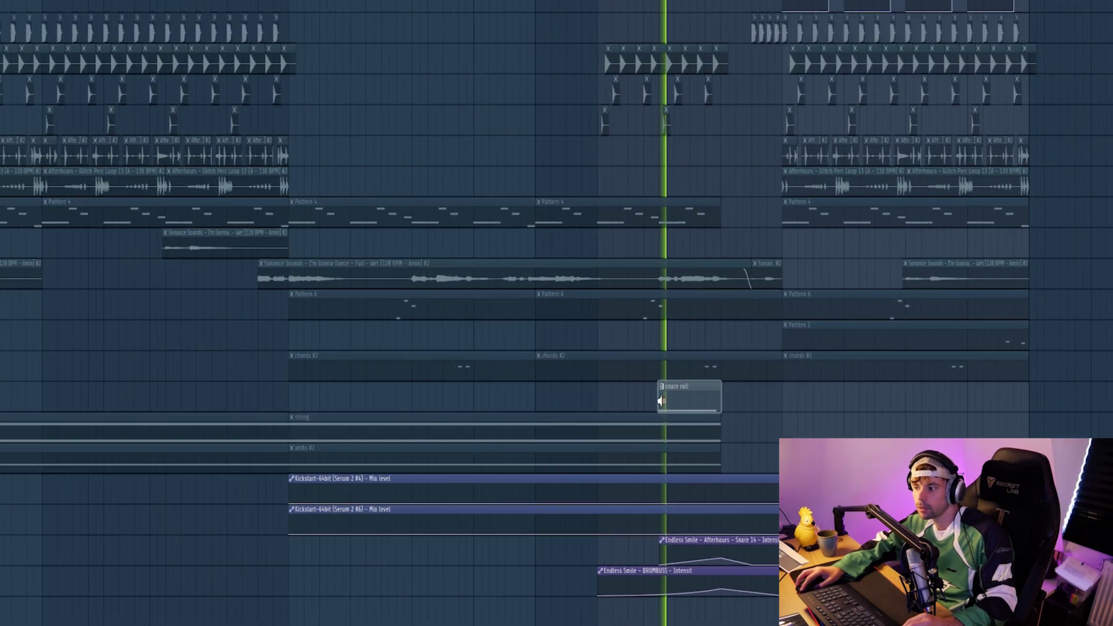
{"action": "key", "text": "space"}
Step: Select all drum, bass, vocal and melodic clips of the drop and duplicate them to extend it
{"action": "left_click_drag", "start_coordinate": [840, 458], "coordinate": [565, 61]}
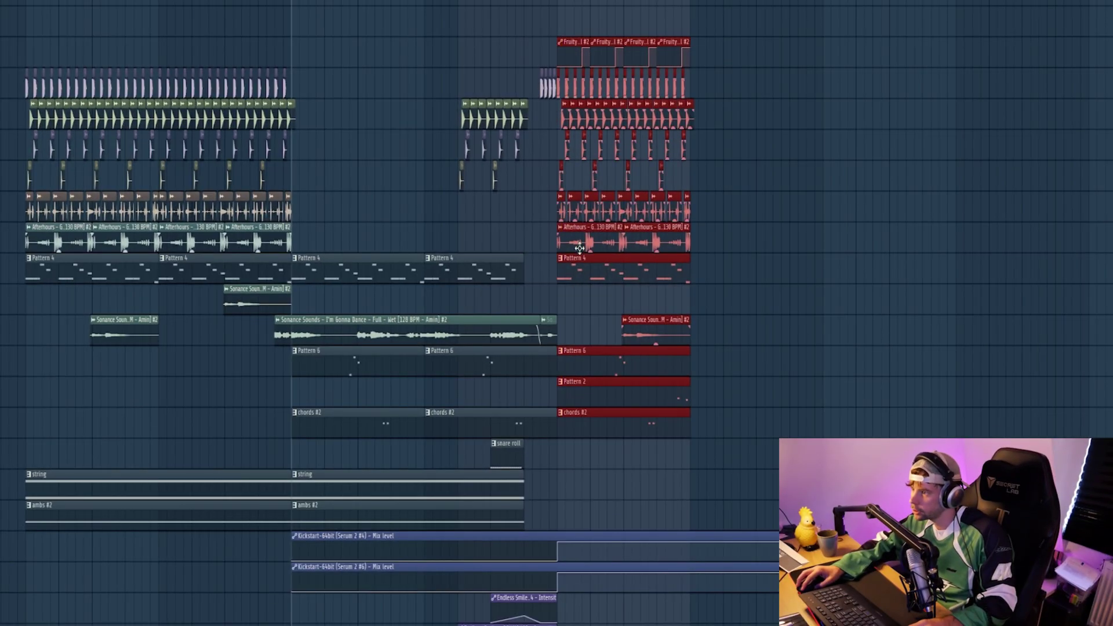
{"action": "left_click_drag", "start_coordinate": [578, 258], "coordinate": [928, 283]}
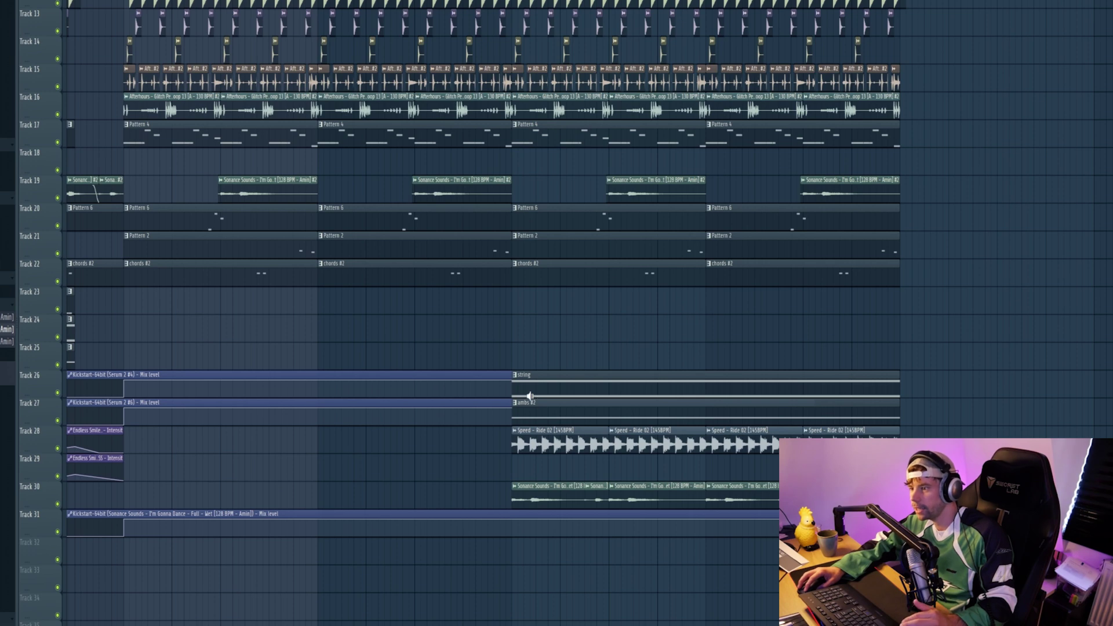
Step: Audition the added string layer and the Speed - Ride 02 clips in the drop's second half
{"action": "key", "text": "space"}
{"action": "key", "text": "space"}
{"action": "right_click", "coordinate": [526, 430]}
{"action": "right_click", "coordinate": [520, 435]}
{"action": "key", "text": "space"}
{"action": "left_click", "coordinate": [514, 432]}
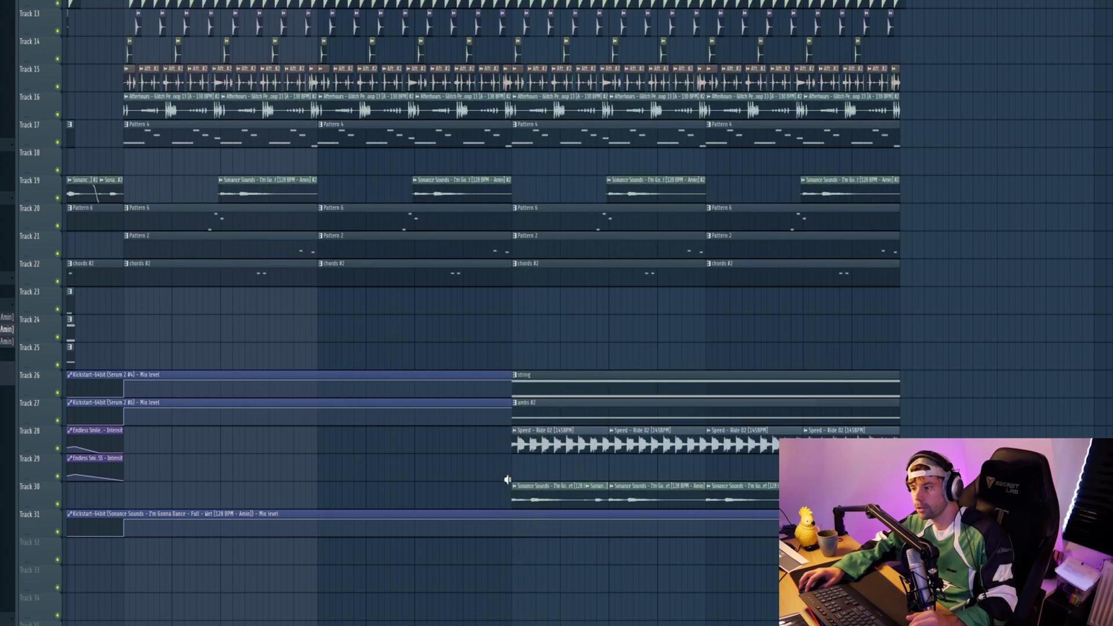